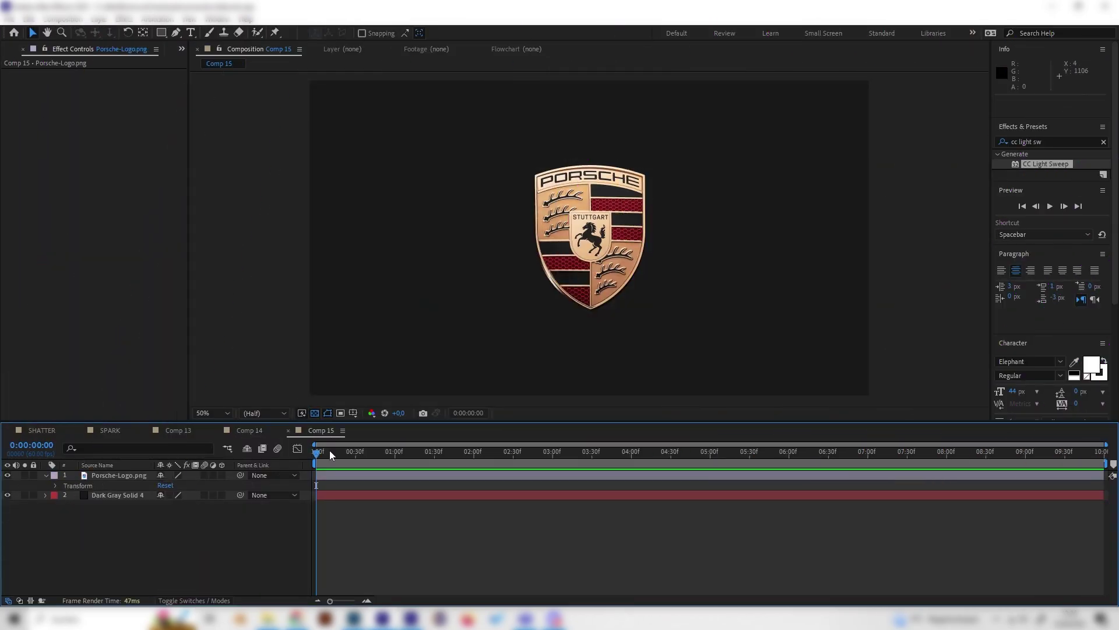
# Examine the Porsche logo and dark gray background layers by toggling their visibility, and review the finished glint animation in Comp 14.
pyautogui.moveTo(330, 450); pyautogui.dragTo(367, 475)
pyautogui.click(123, 475)
pyautogui.click(8, 475)
pyautogui.click(8, 475)
pyautogui.click(7, 475)
pyautogui.click(8, 494)
pyautogui.click(8, 495)
pyautogui.click(8, 475)
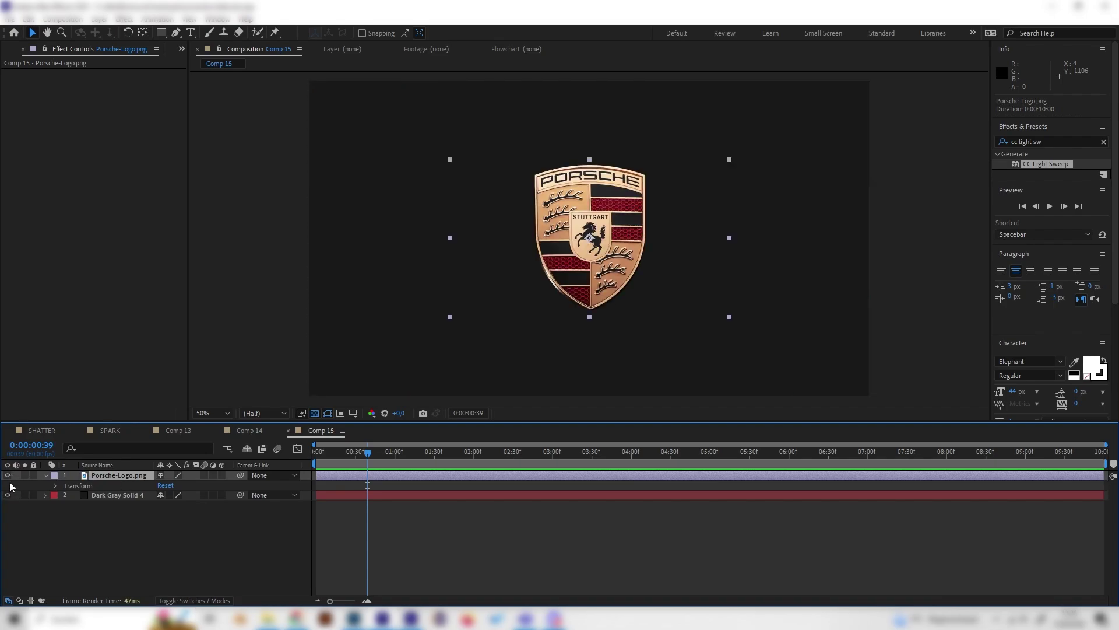
pyautogui.click(8, 495)
pyautogui.click(8, 495)
pyautogui.click(120, 475)
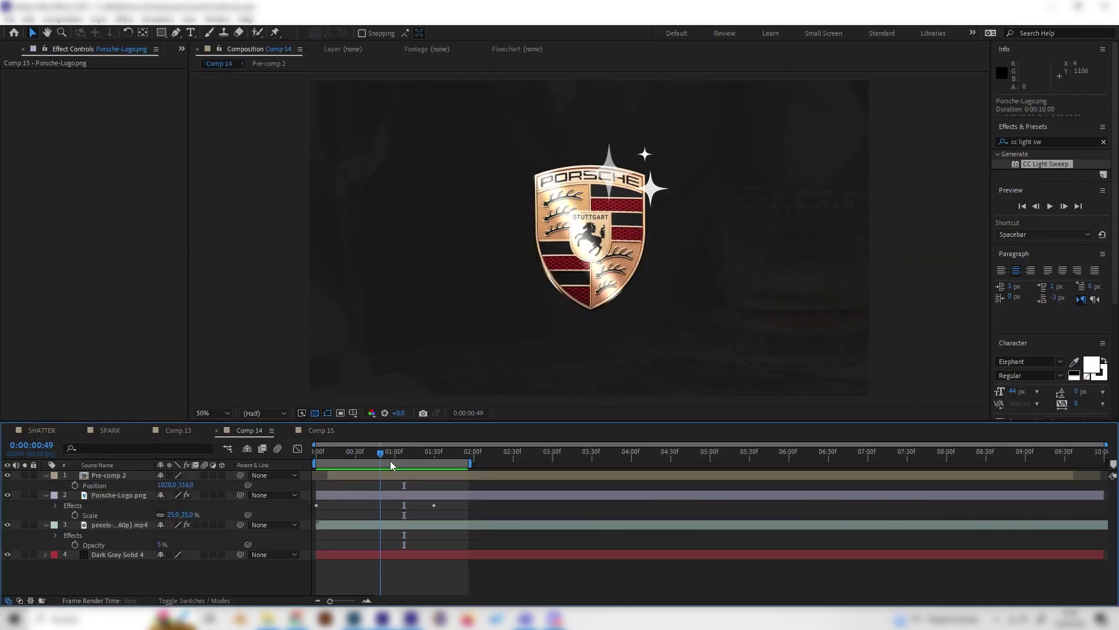
pyautogui.moveTo(390, 461)
pyautogui.mouseDown()
pyautogui.moveTo(400, 460)
pyautogui.moveTo(372, 458)
pyautogui.moveTo(382, 454)
pyautogui.mouseUp()
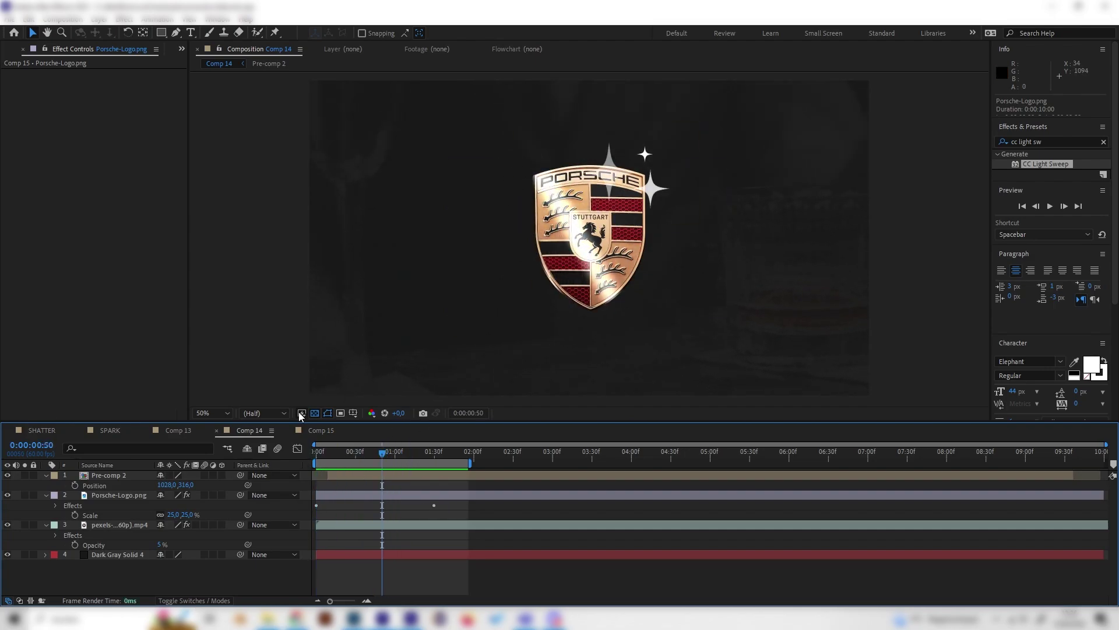
# Search the effects for "cc light" and apply CC Light Sweep to the Porsche-Logo.png layer in Comp 15.
pyautogui.click(318, 430)
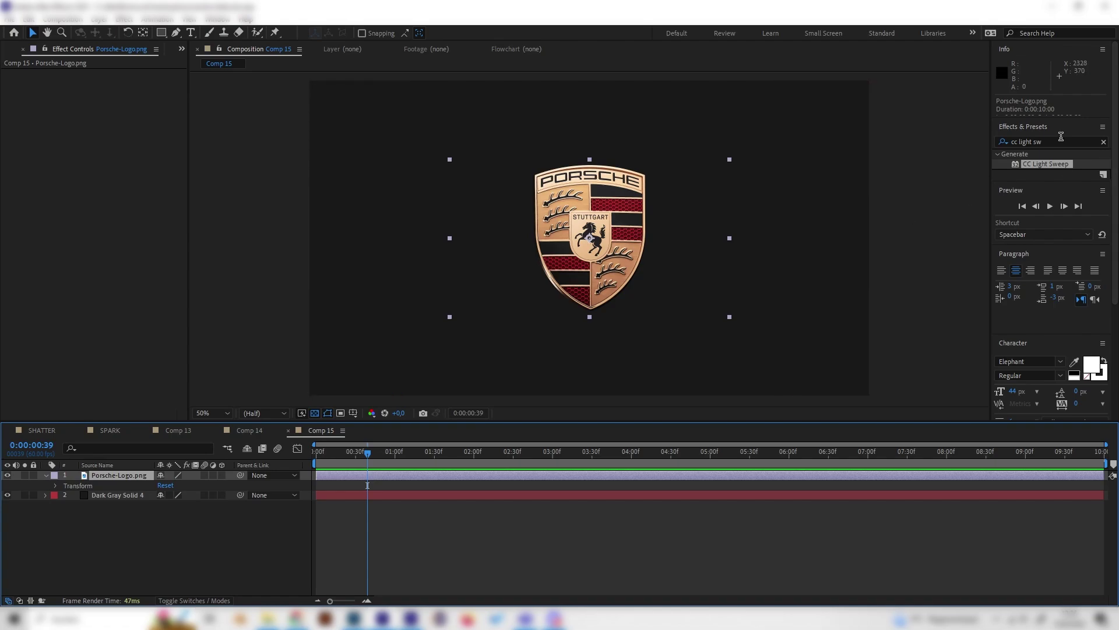
pyautogui.hotkey('ctrl', '5')
pyautogui.write('cc')
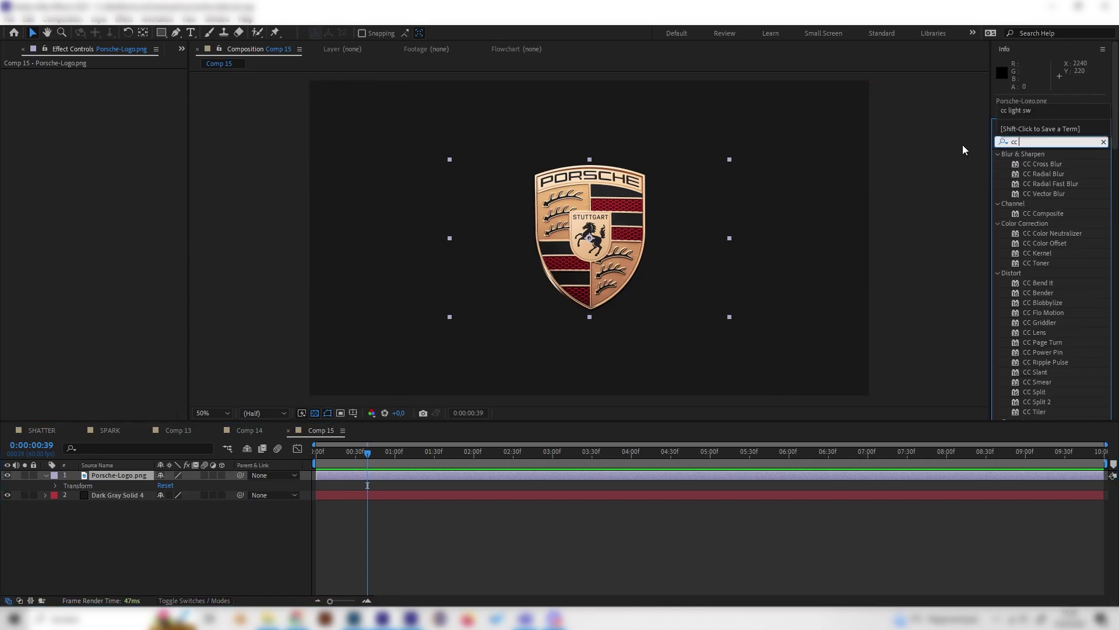
pyautogui.write(' light')
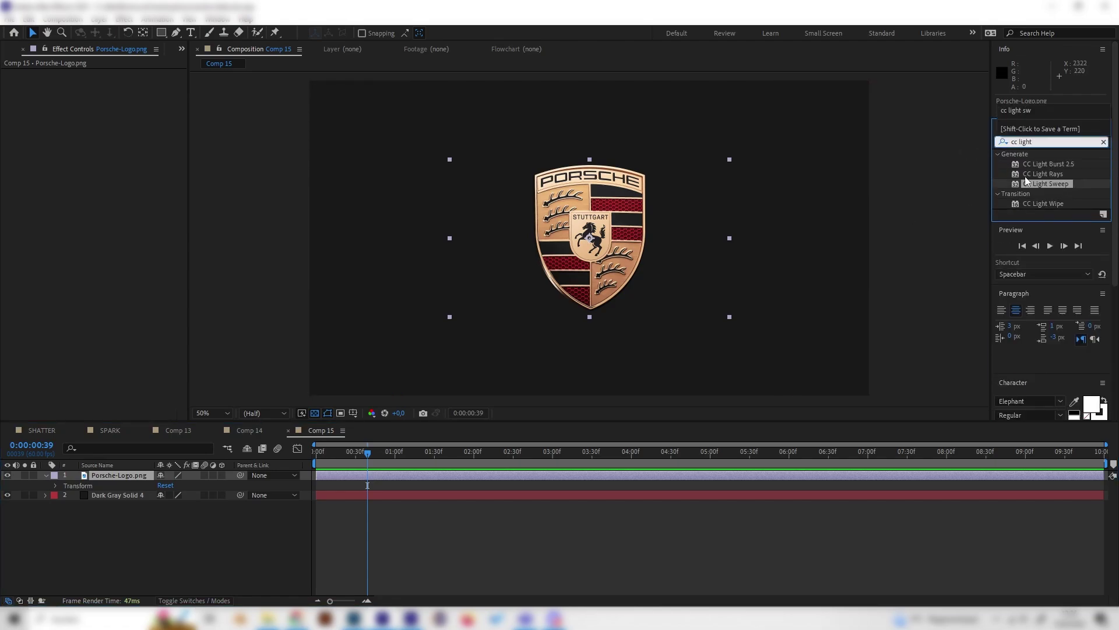
pyautogui.moveTo(1043, 184); pyautogui.dragTo(131, 471)
# Set the light sweep's Width to 158 and its Sweep Intensity to 61.
pyautogui.press('/')
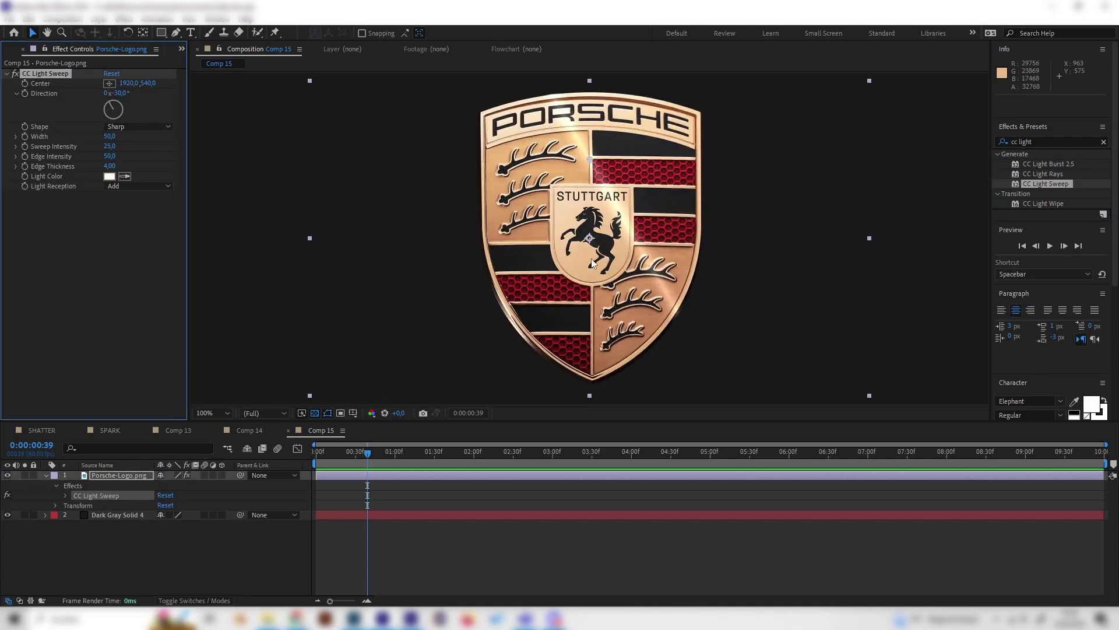
pyautogui.press(',')
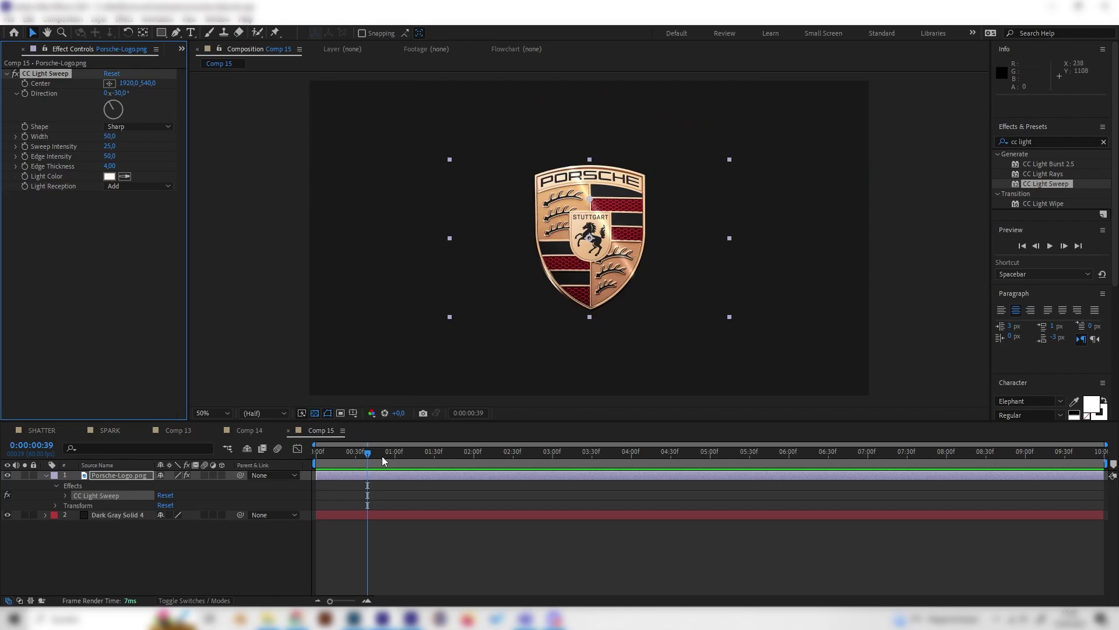
pyautogui.moveTo(109, 150); pyautogui.dragTo(180, 141)
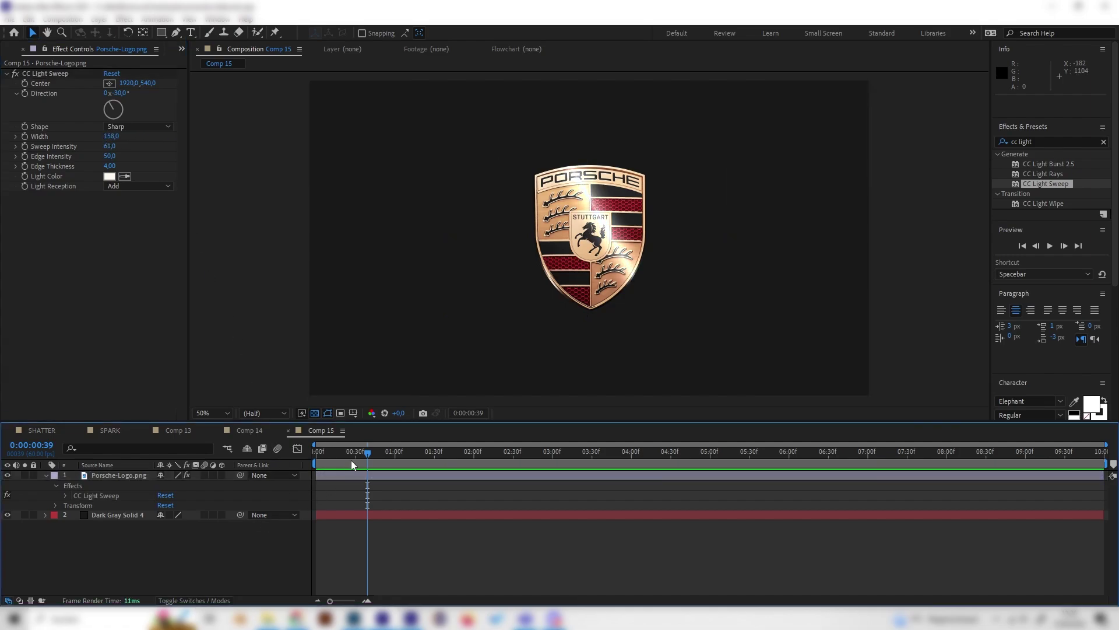
# Start keyframing the light sweep's Center at the very beginning of Comp 15.
pyautogui.moveTo(351, 455)
pyautogui.mouseDown()
pyautogui.moveTo(321, 455)
pyautogui.moveTo(352, 454)
pyautogui.mouseUp()
pyautogui.click(44, 83)
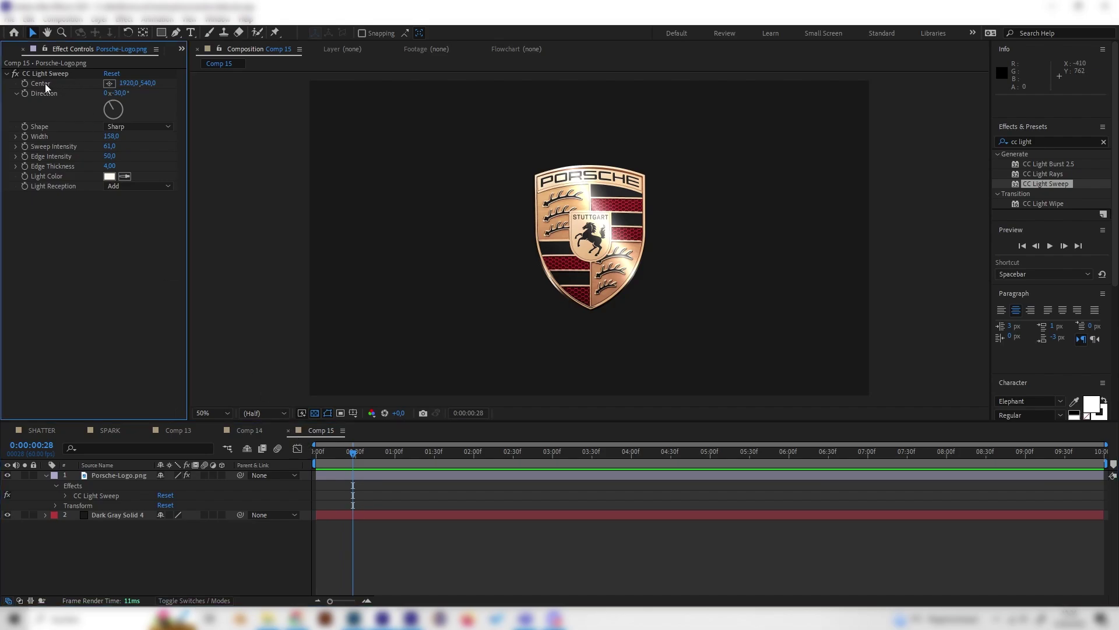
pyautogui.click(376, 454)
pyautogui.moveTo(376, 454); pyautogui.dragTo(291, 460)
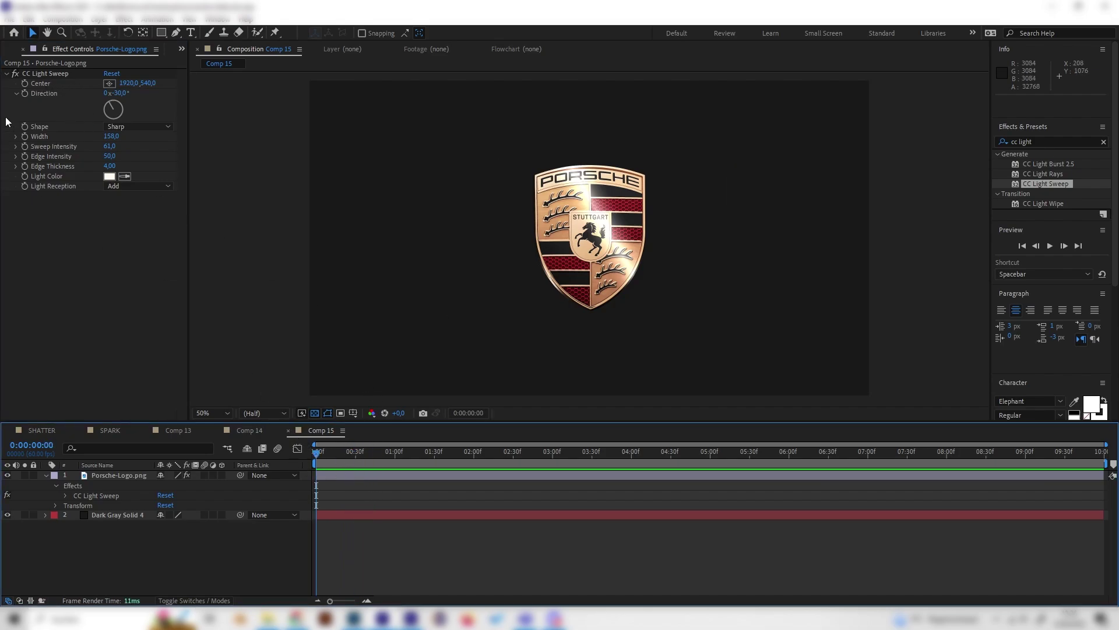
pyautogui.click(25, 81)
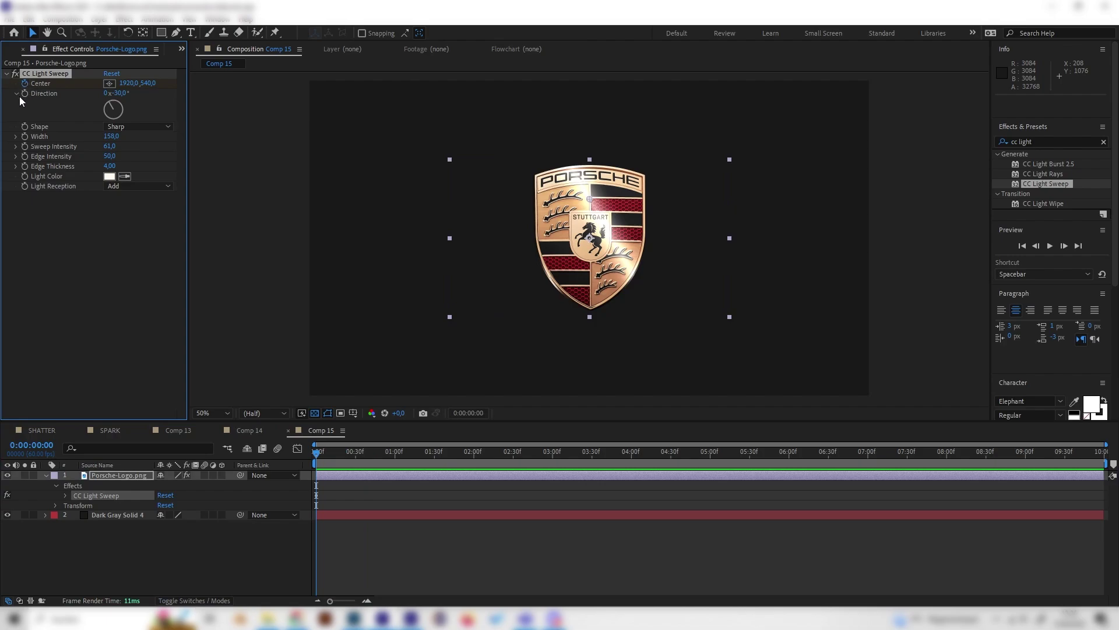
# Keyframe the light sweep's Center at 322, 708, outside the logo's left edge, at 2 seconds.
pyautogui.moveTo(353, 461); pyautogui.dragTo(473, 461)
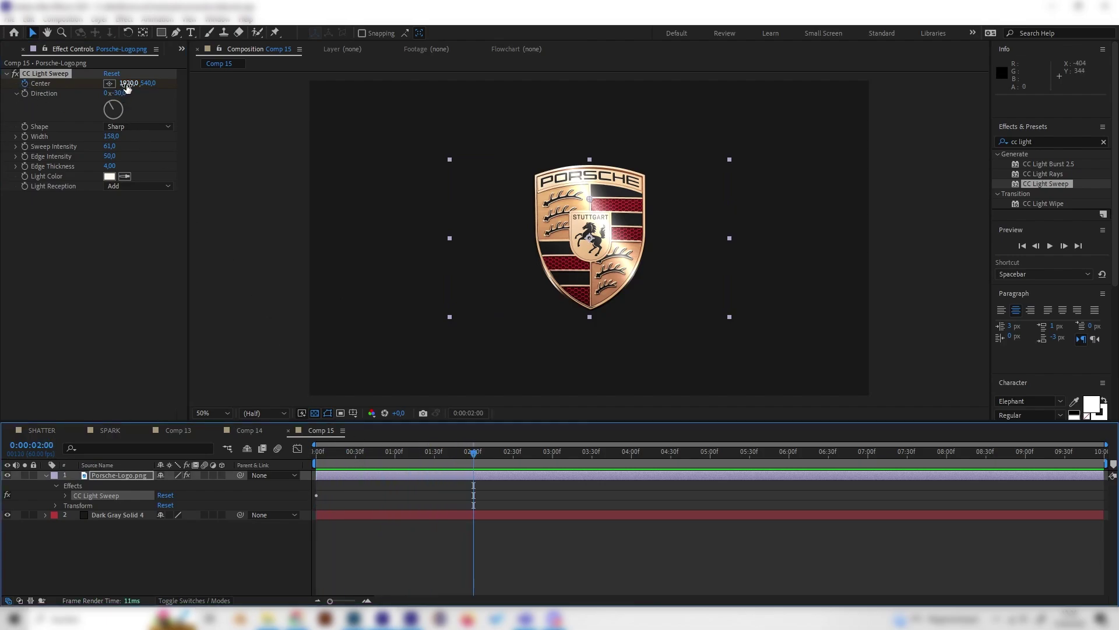
pyautogui.moveTo(125, 83); pyautogui.dragTo(2, 110)
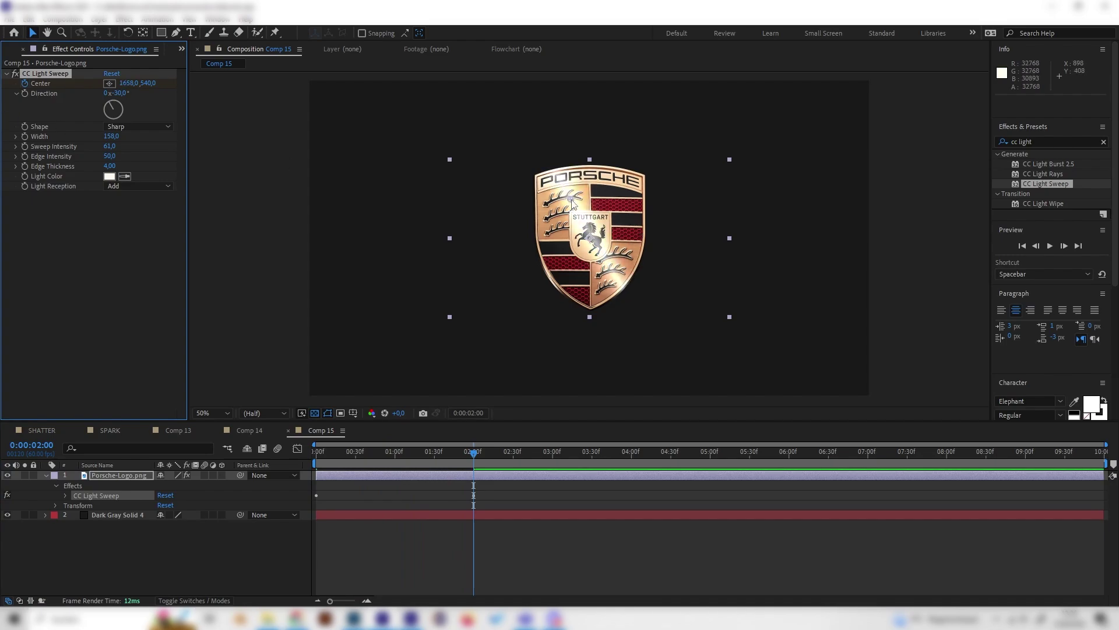
pyautogui.moveTo(571, 196); pyautogui.dragTo(472, 214)
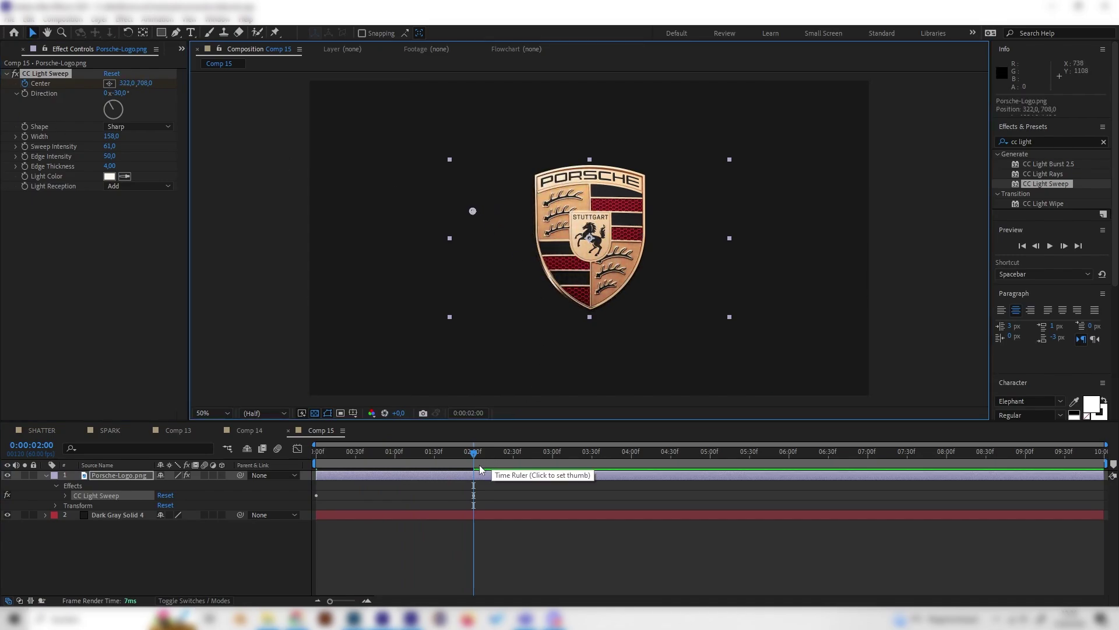
# Move the sweep's Center off the logo's right side at the start of the composition and preview the animation.
pyautogui.moveTo(495, 455); pyautogui.dragTo(262, 460)
pyautogui.moveTo(591, 201); pyautogui.dragTo(700, 184)
pyautogui.moveTo(317, 454); pyautogui.dragTo(477, 455)
pyautogui.press('space')
pyautogui.press('space')
# Set the light sweep's Edge Intensity to 107, Edge Thickness to 10.4 and Sweep Intensity to 58.
pyautogui.click(405, 457)
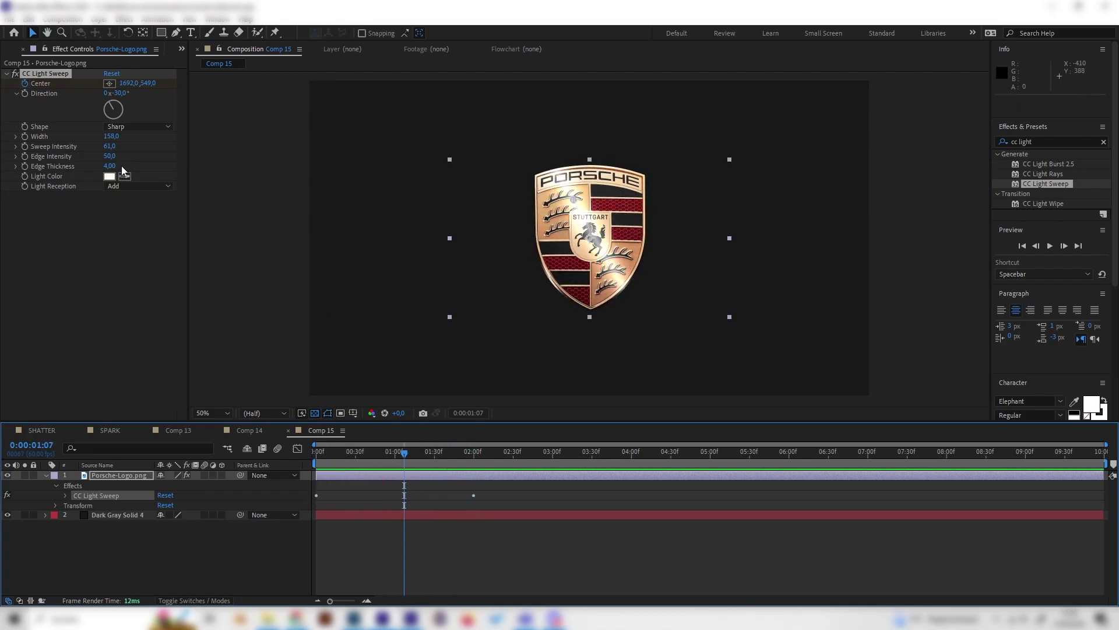
pyautogui.moveTo(110, 156); pyautogui.dragTo(149, 163)
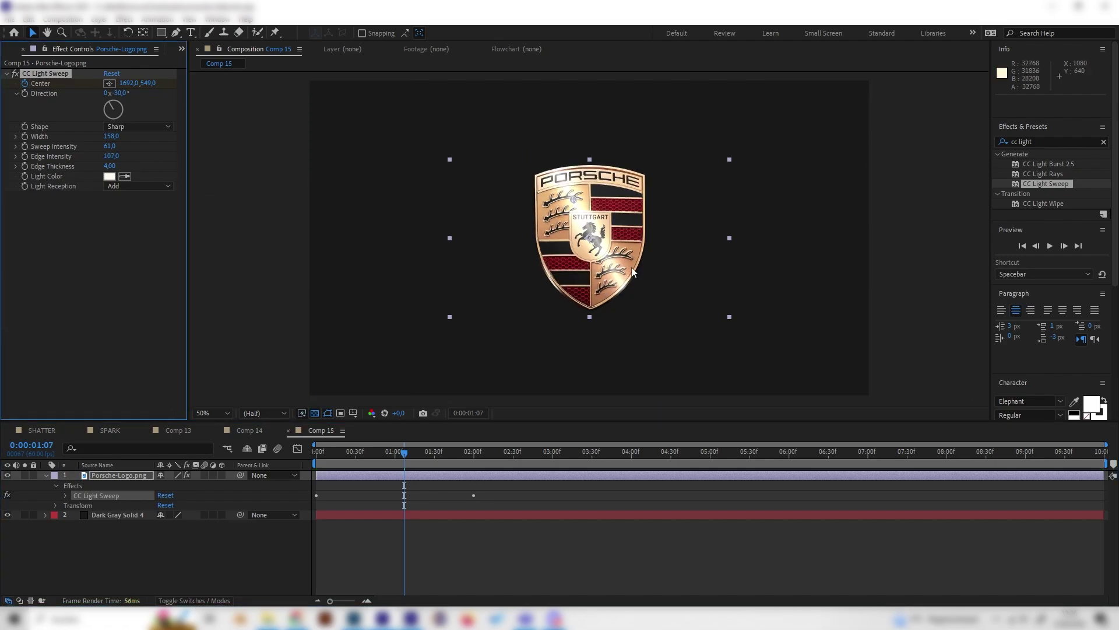
pyautogui.moveTo(109, 166)
pyautogui.mouseDown()
pyautogui.moveTo(156, 173)
pyautogui.moveTo(103, 150)
pyautogui.mouseUp()
pyautogui.moveTo(387, 453); pyautogui.dragTo(411, 454)
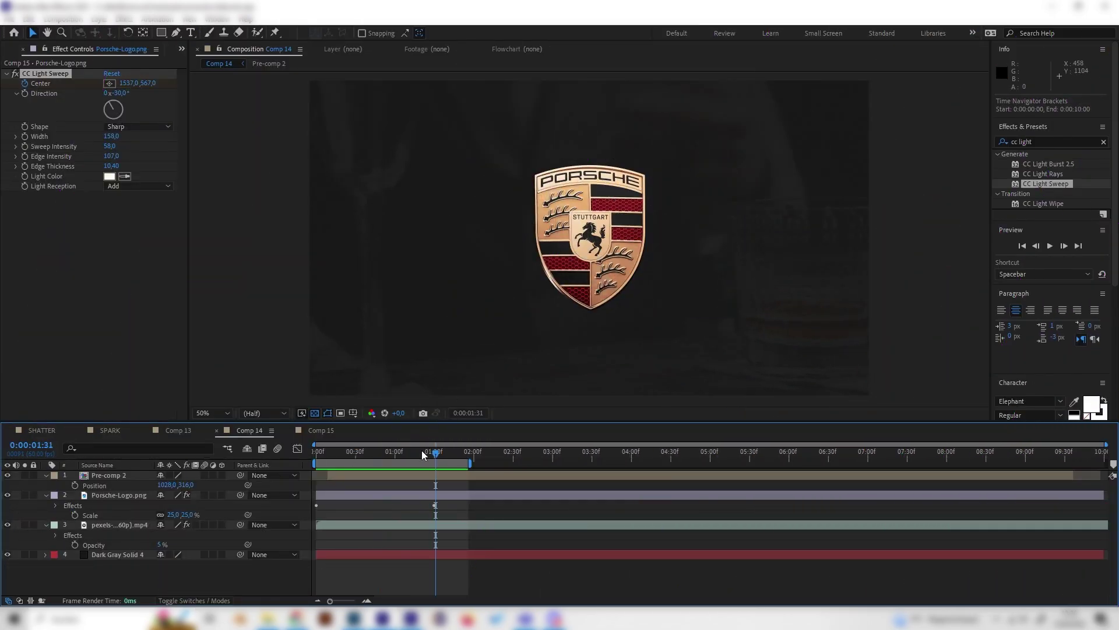
# Review the star sparkles around the logo in Comp 14 and return to Comp 15.
pyautogui.moveTo(423, 454); pyautogui.dragTo(357, 463)
pyautogui.press('space')
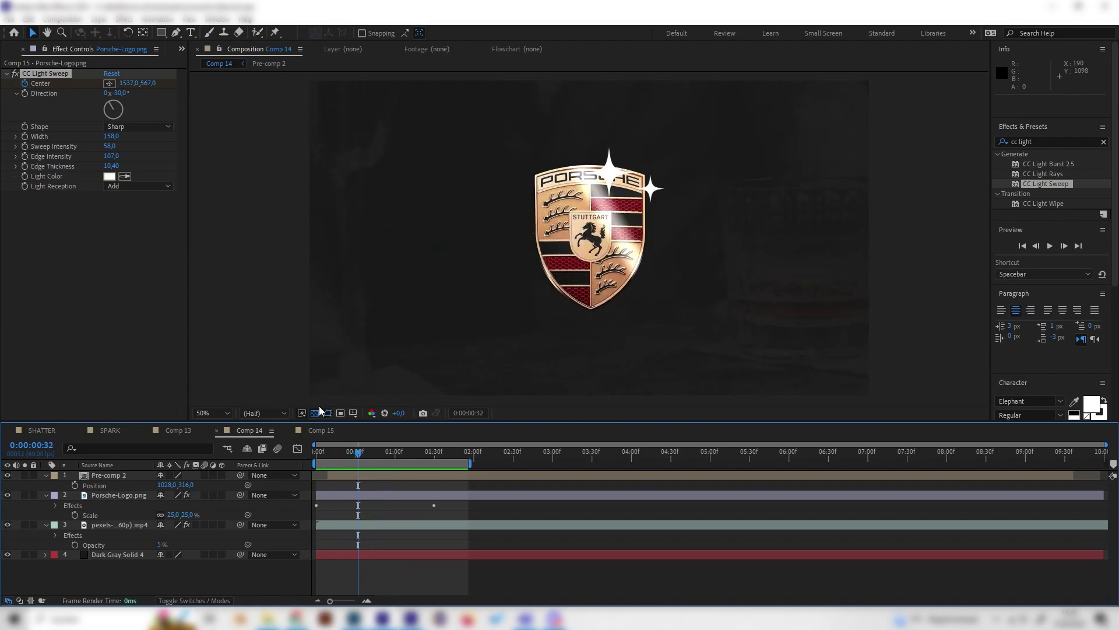
pyautogui.click(322, 431)
# Add a new empty shape layer above the Porsche logo in Comp 15.
pyautogui.click(108, 575)
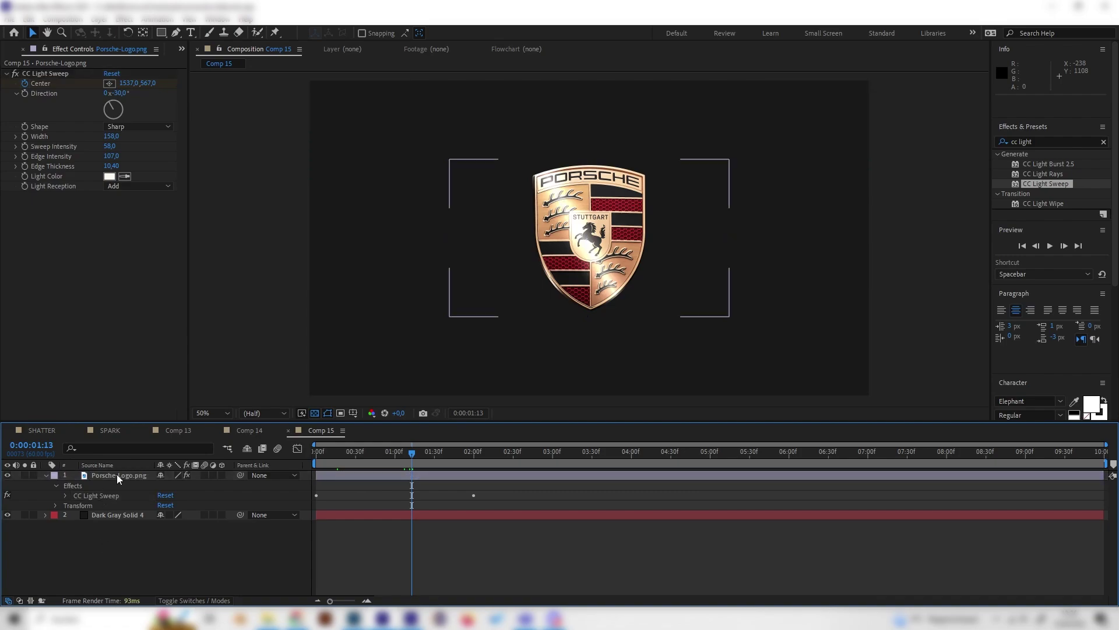
pyautogui.click(116, 474)
pyautogui.rightClick(173, 568)
pyautogui.moveTo(228, 433)
pyautogui.click(369, 507)
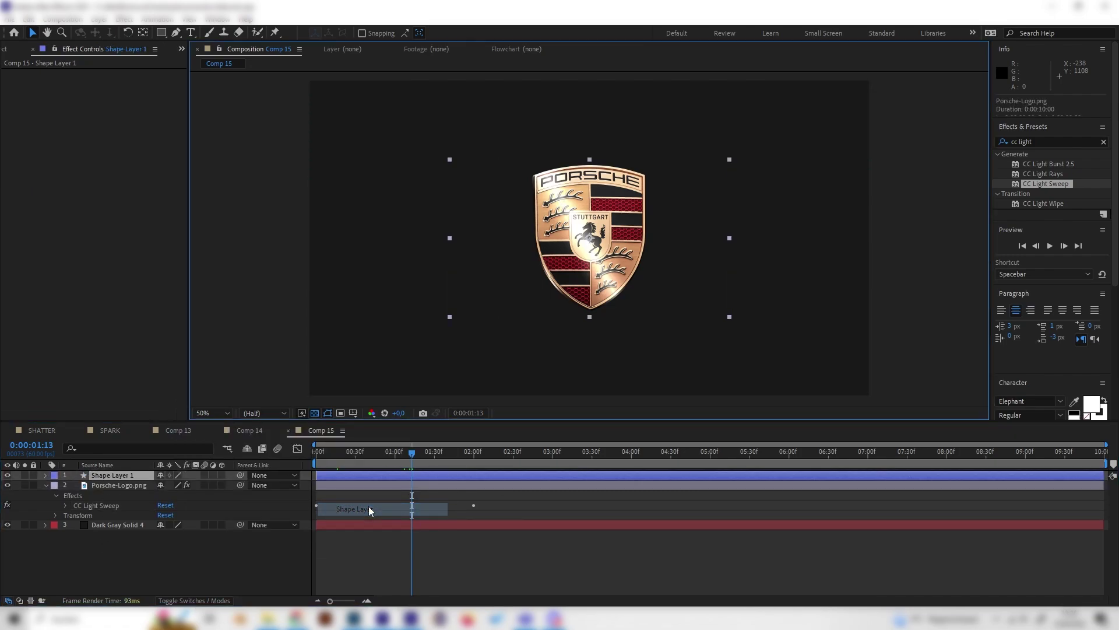
# Add an ellipse path to the contents of Shape Layer 1.
pyautogui.click(45, 475)
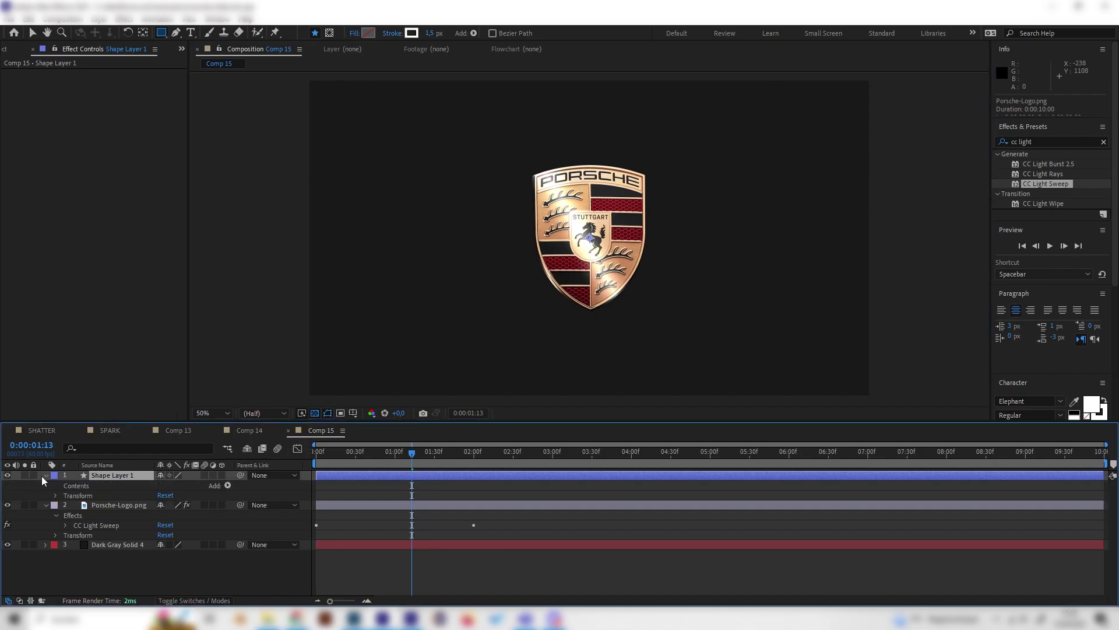
pyautogui.click(227, 485)
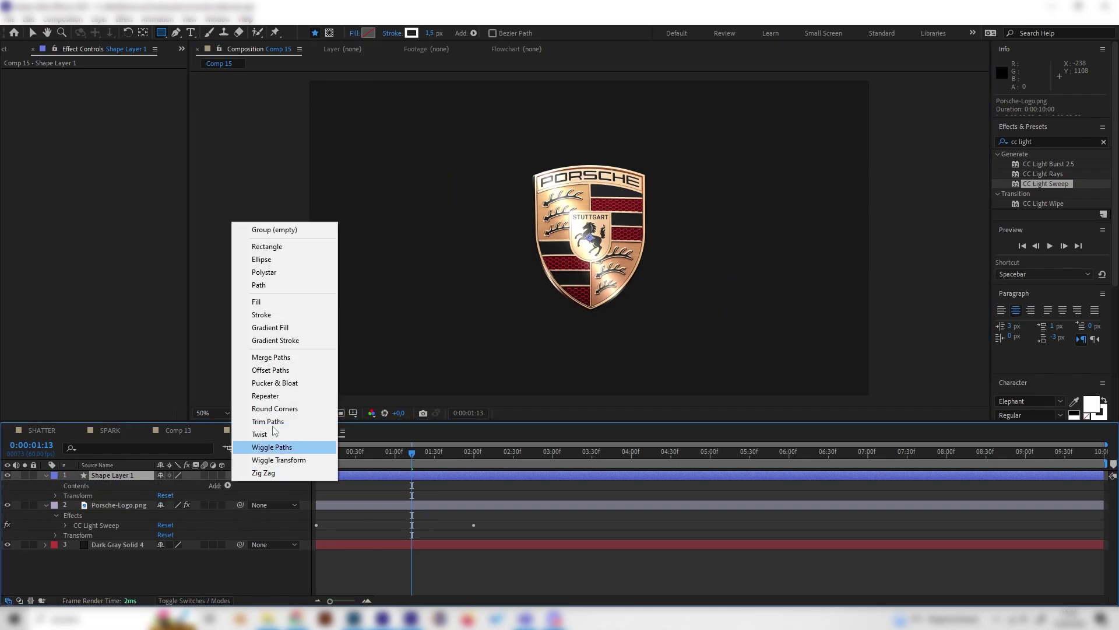
pyautogui.click(281, 260)
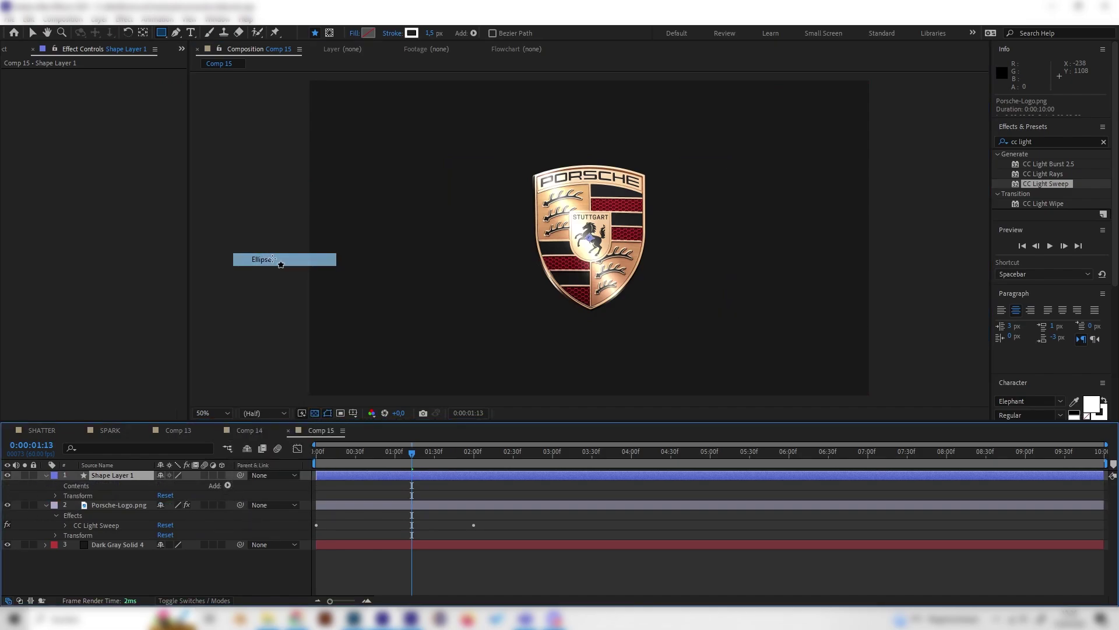
# Add a fill to the ellipse on Shape Layer 1 and set its color to white (FFFFFF).
pyautogui.click(229, 486)
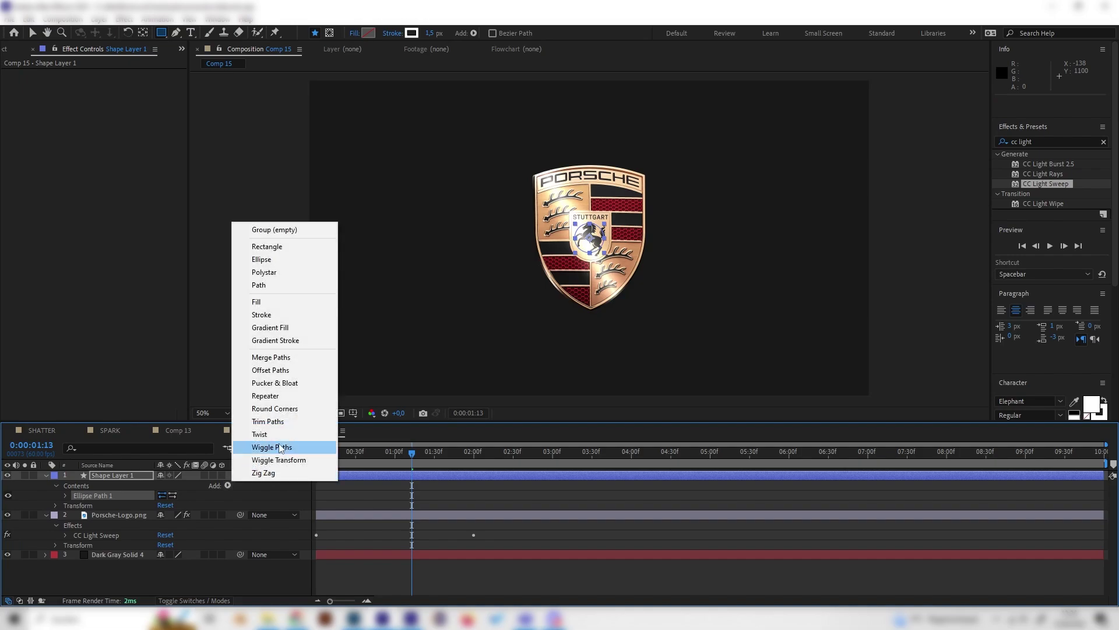
pyautogui.click(263, 301)
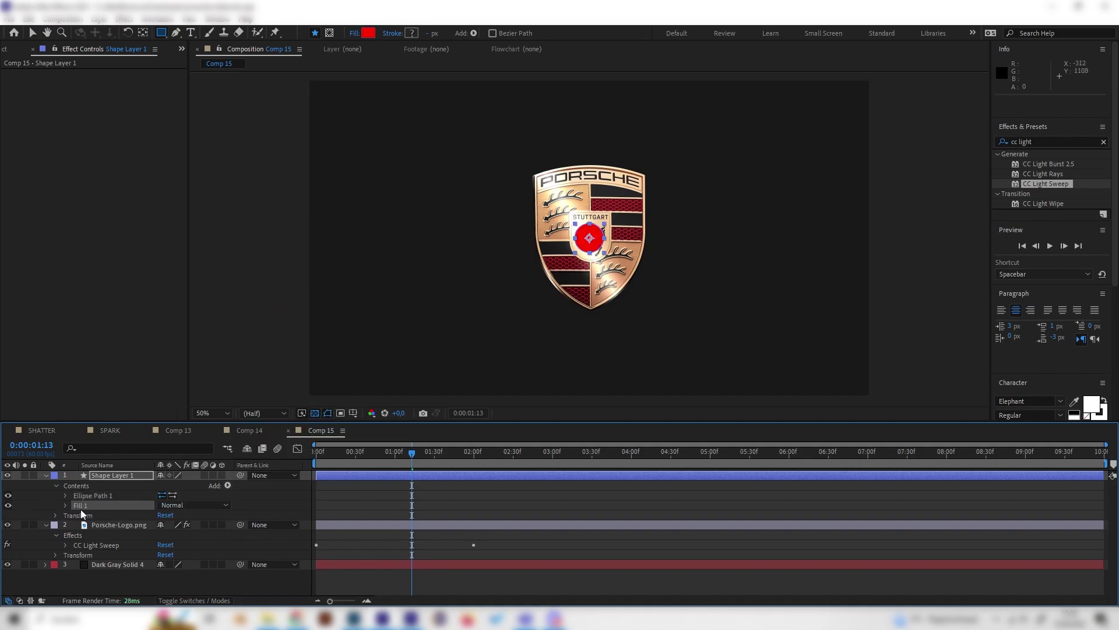
pyautogui.click(65, 506)
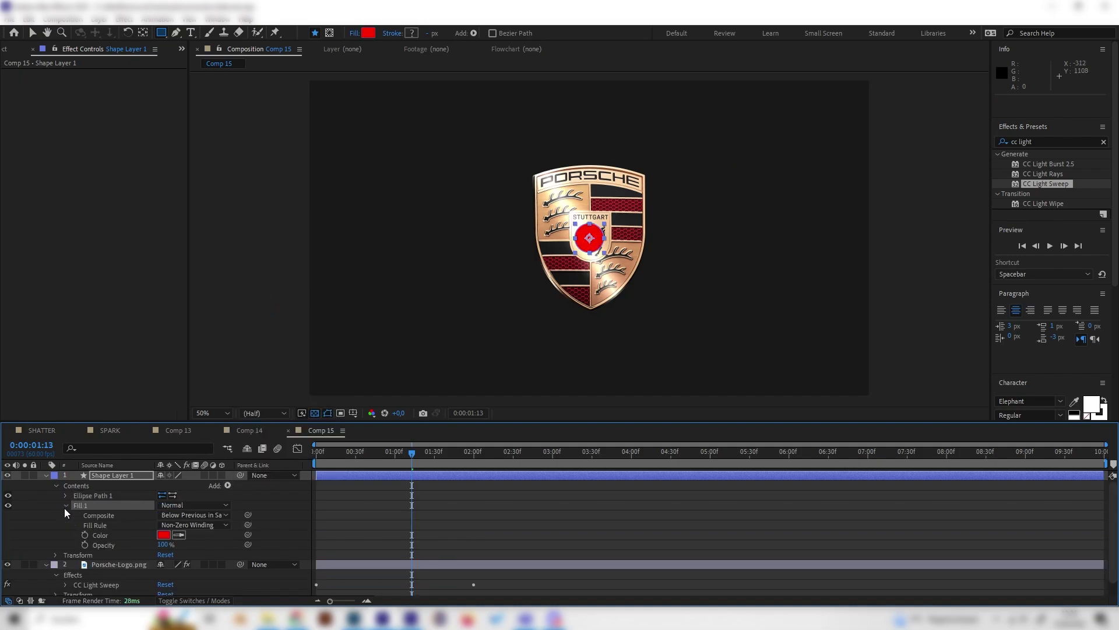
pyautogui.click(164, 534)
pyautogui.moveTo(75, 120); pyautogui.dragTo(15, 27)
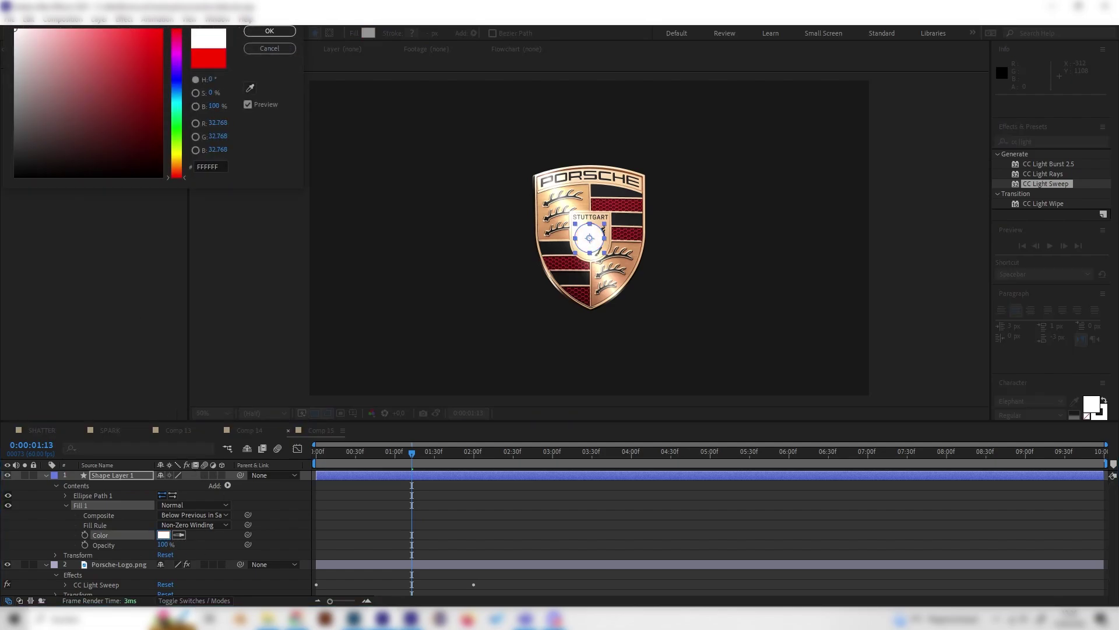
pyautogui.click(264, 33)
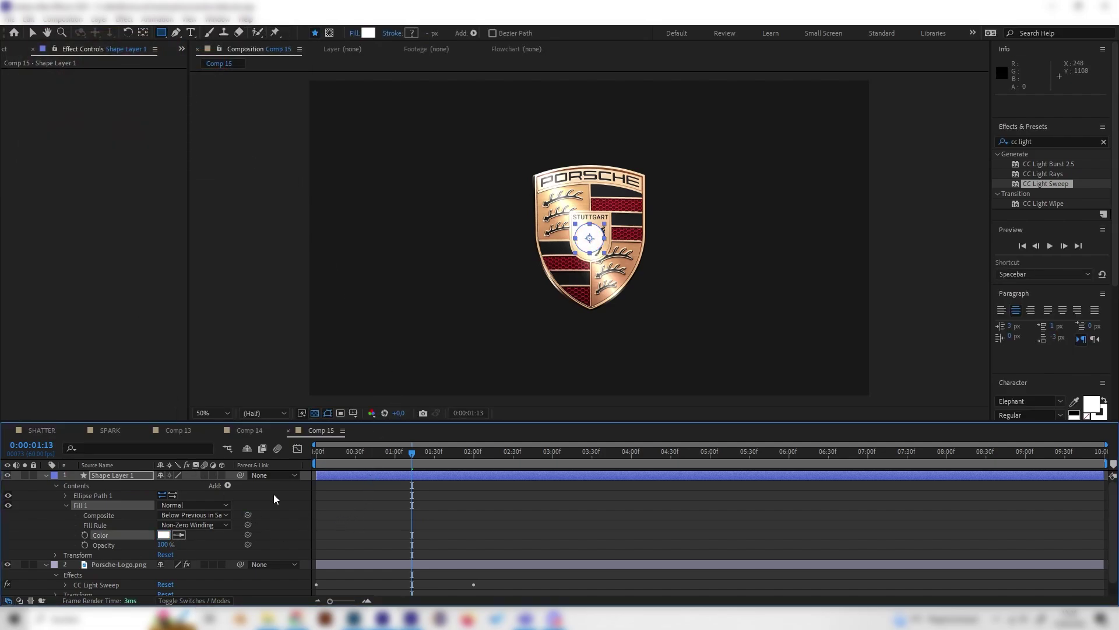
pyautogui.click(310, 488)
pyautogui.moveTo(357, 451); pyautogui.dragTo(399, 454)
pyautogui.click(66, 505)
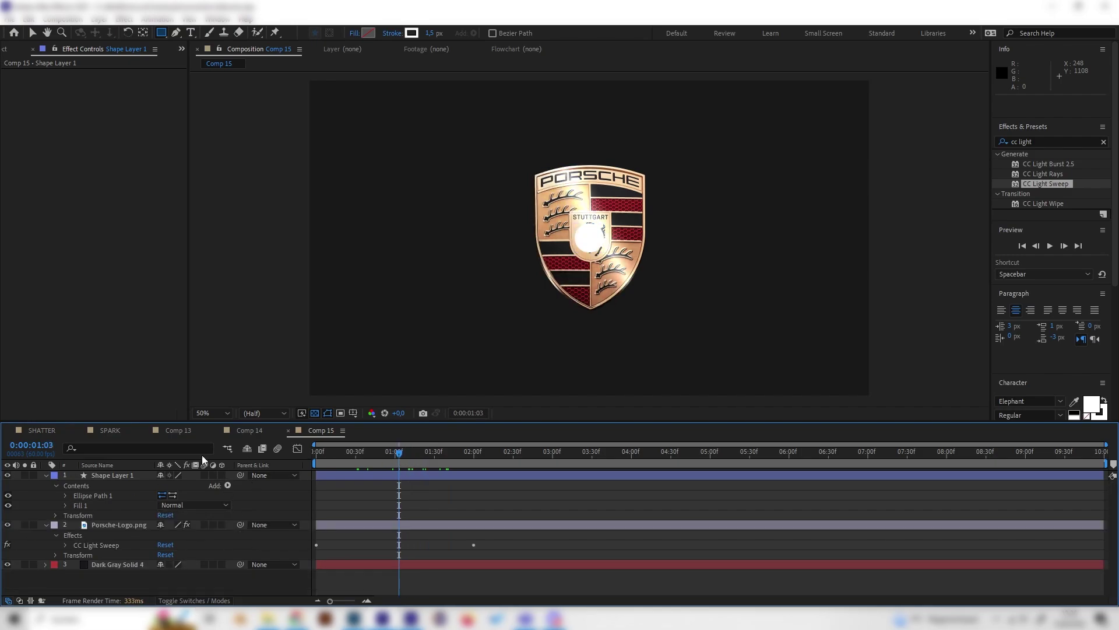
# Compare with the star sparkles in Comp 14, add Pucker & Bloat to Shape Layer 1 and show its Amount setting.
pyautogui.click(250, 429)
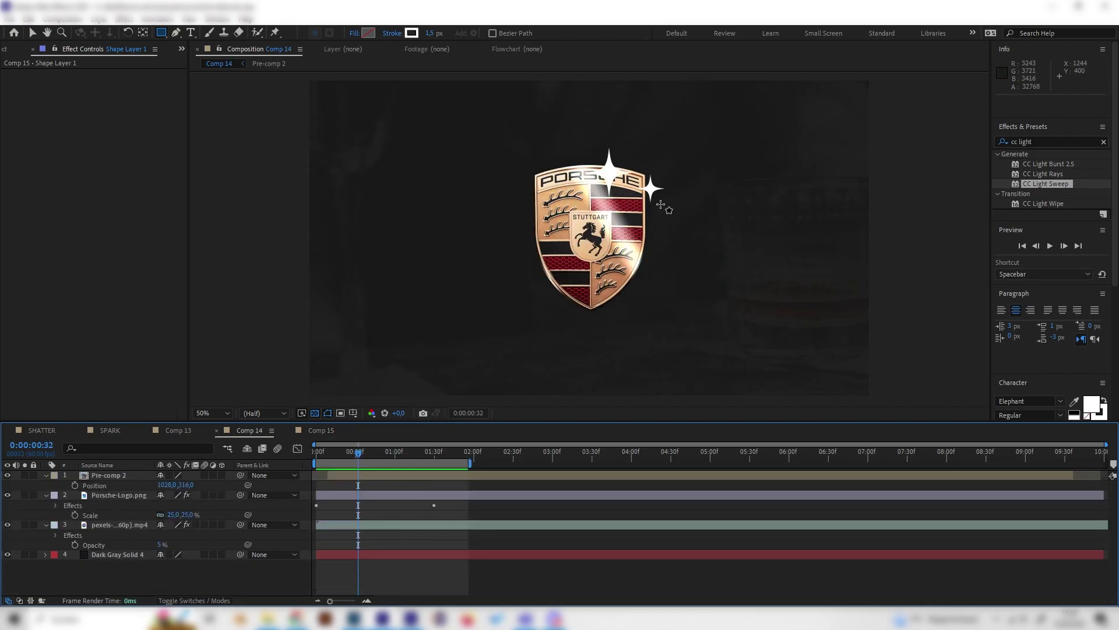
pyautogui.click(320, 430)
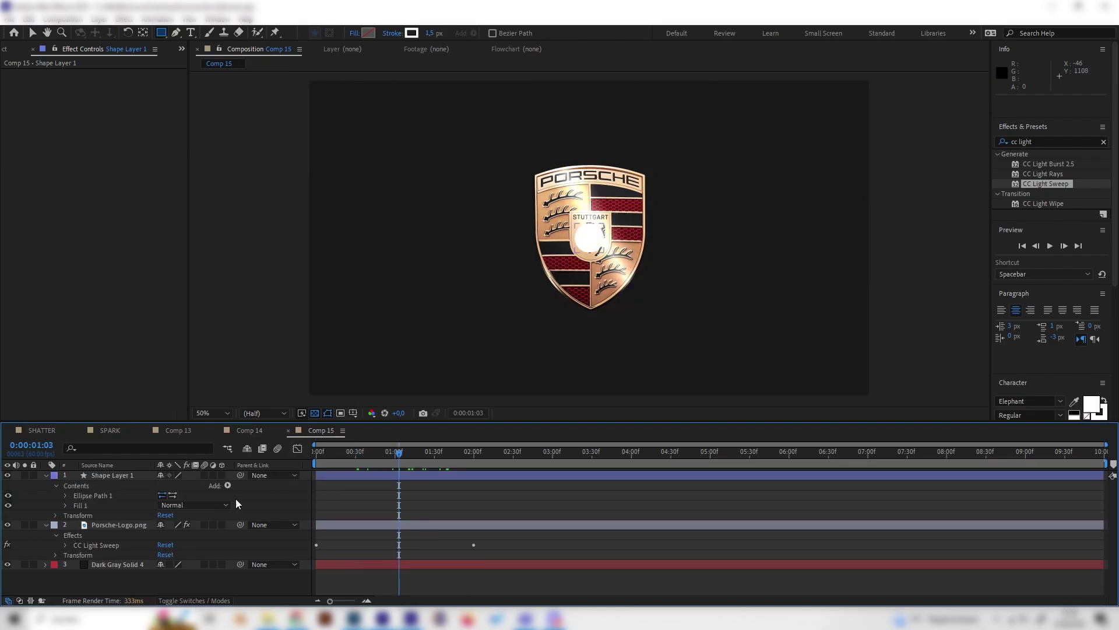
pyautogui.click(226, 487)
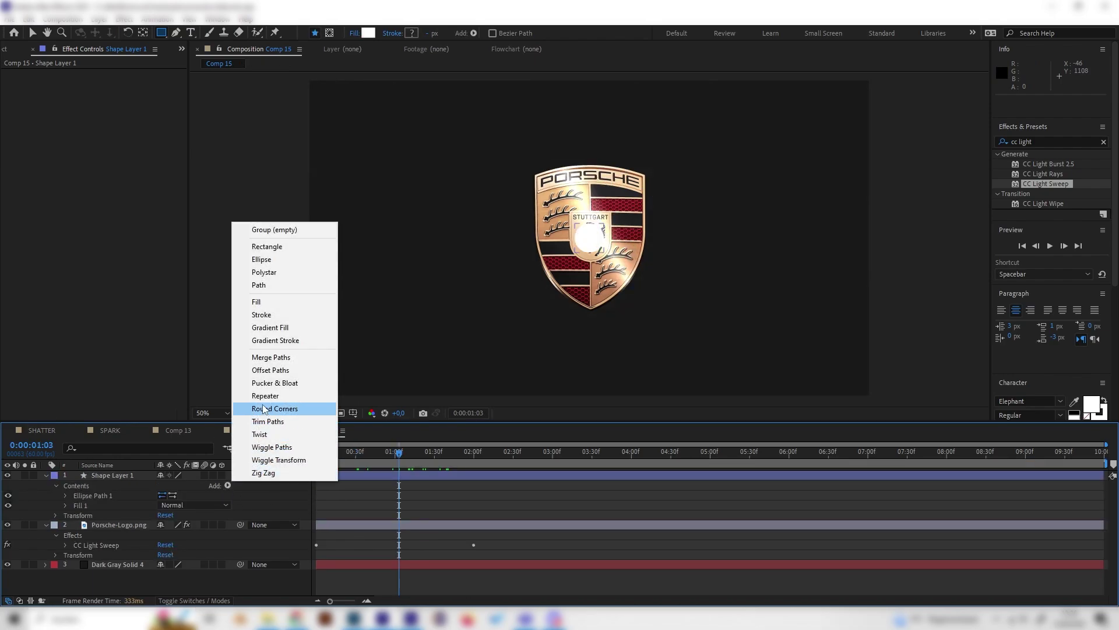
pyautogui.click(274, 383)
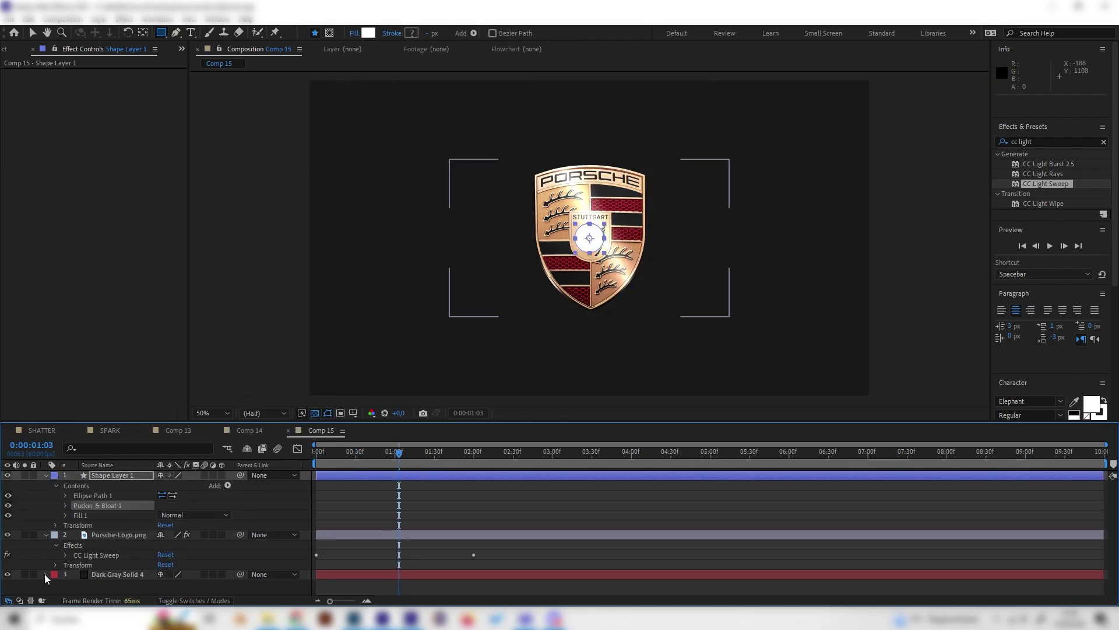
pyautogui.click(65, 506)
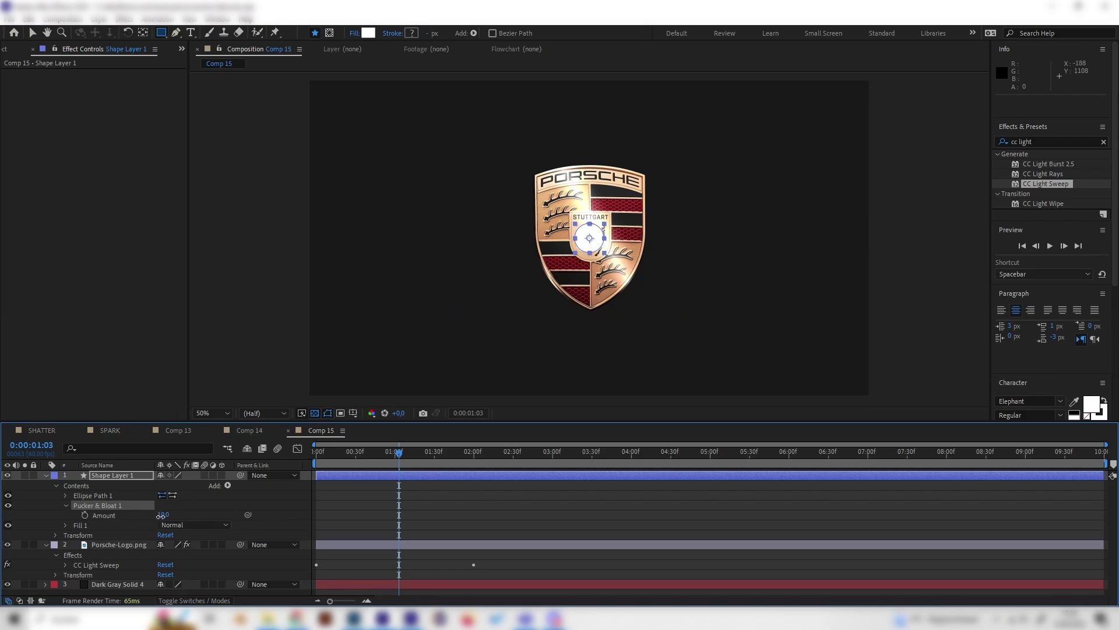
# Set the Pucker & Bloat amount on Shape Layer 1 to -68 and hide the Porsche logo layer.
pyautogui.moveTo(163, 515); pyautogui.dragTo(110, 514)
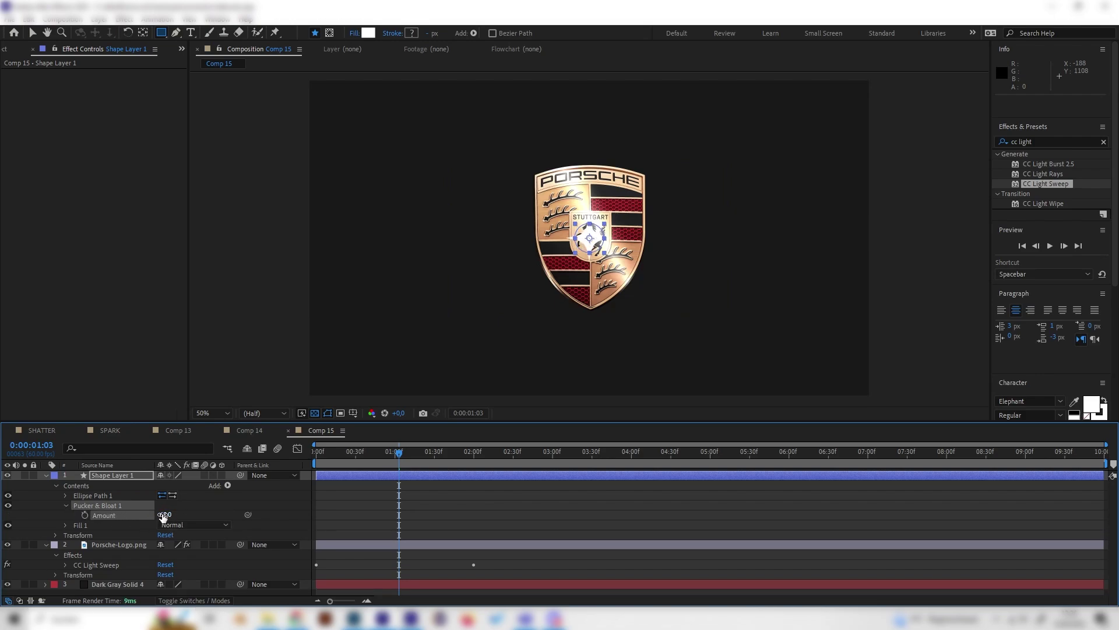
pyautogui.click(49, 476)
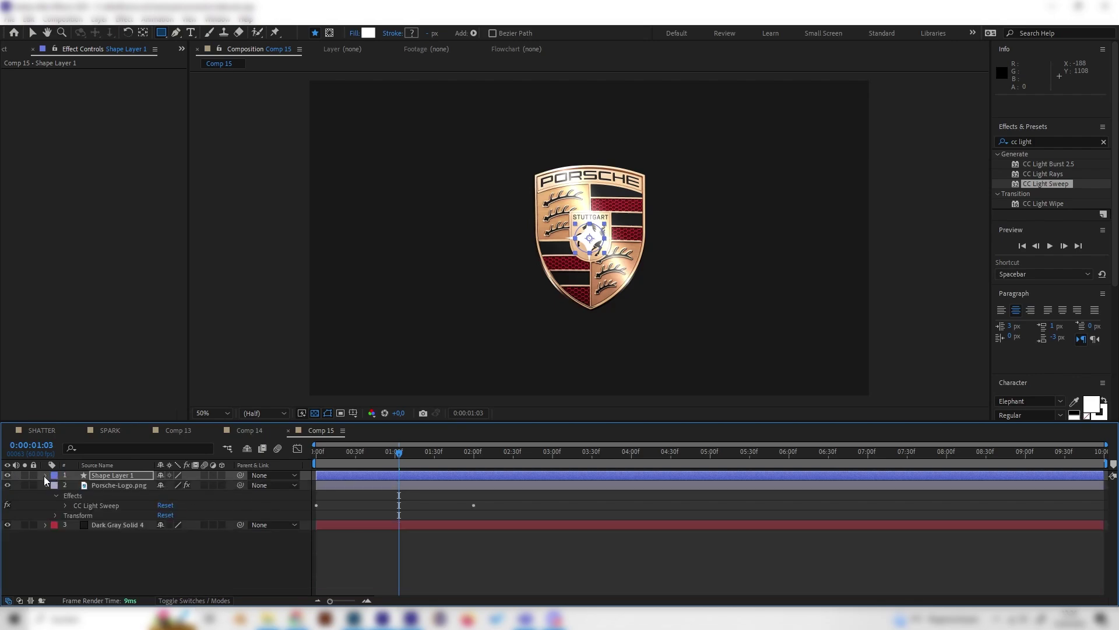
pyautogui.click(7, 485)
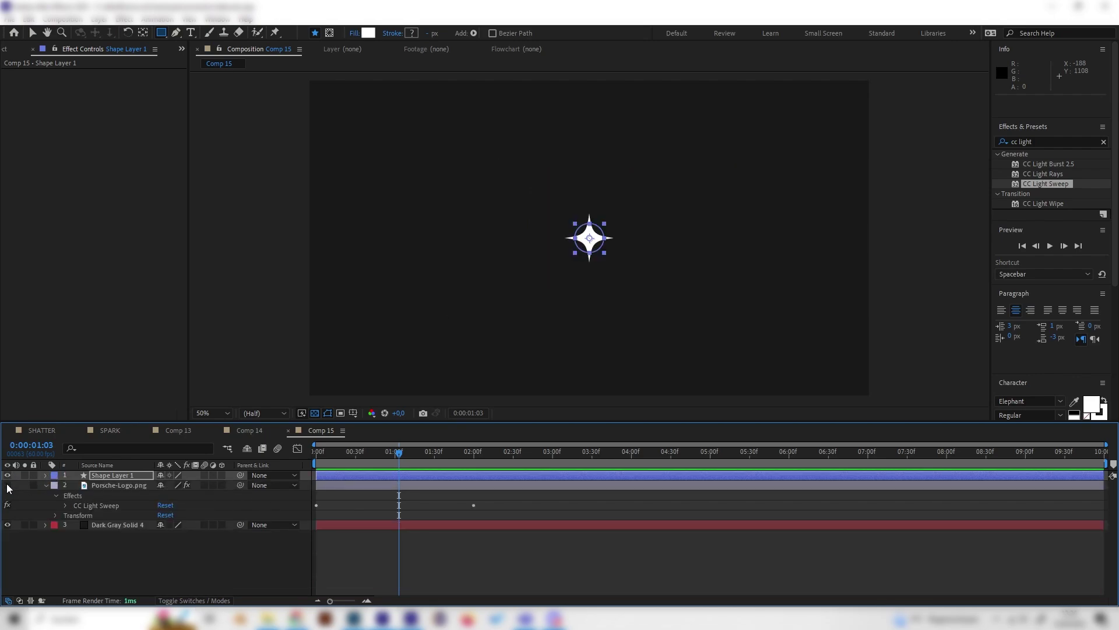
pyautogui.click(120, 475)
# Set the size of Ellipse Path 1 to 0 at 0:00:00:00 and start keyframing it there.
pyautogui.click(45, 476)
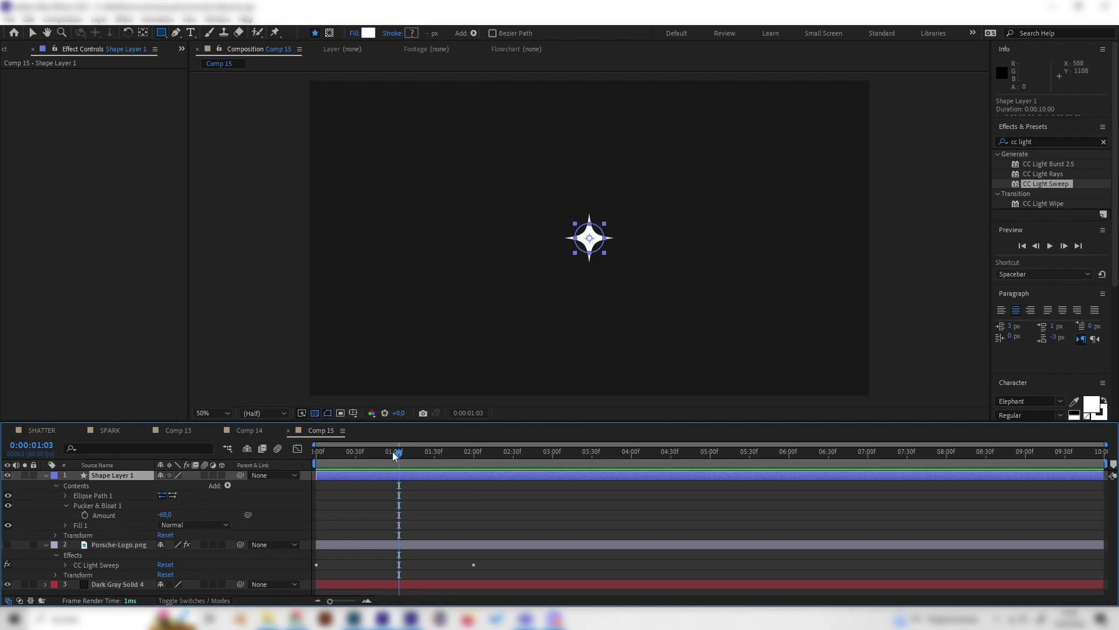
pyautogui.moveTo(393, 452); pyautogui.dragTo(251, 474)
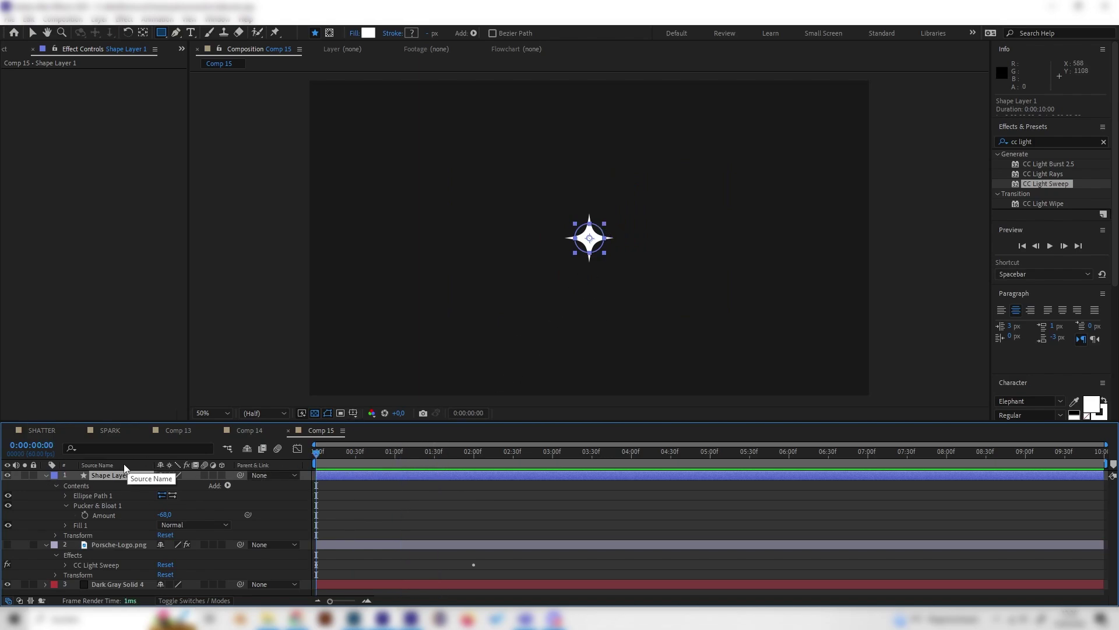
pyautogui.click(65, 495)
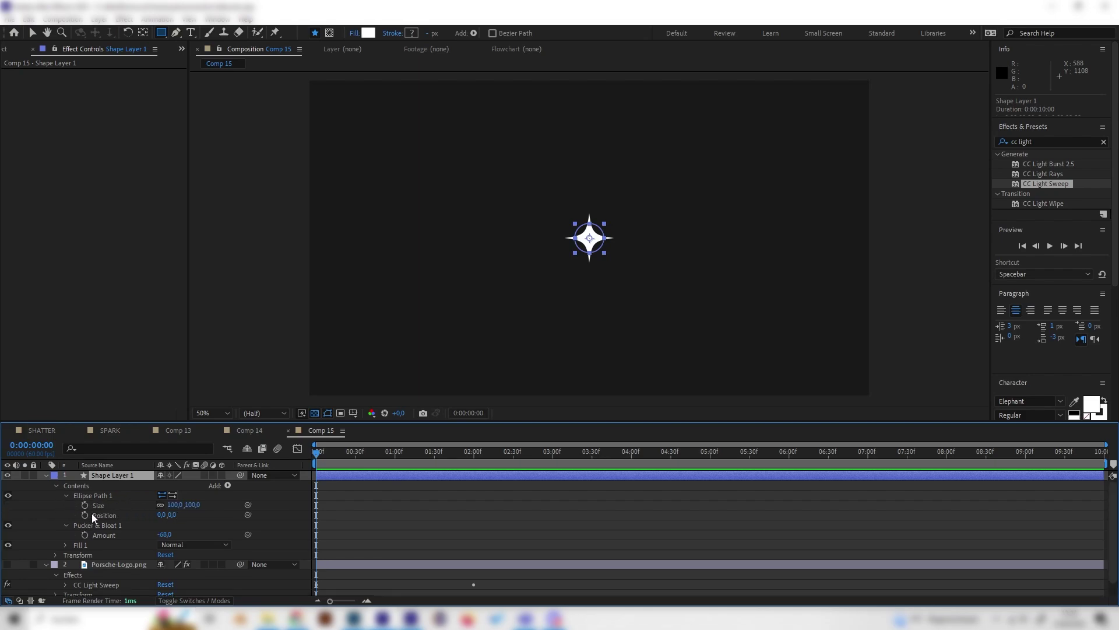
pyautogui.click(193, 505)
pyautogui.write('0')
pyautogui.click(272, 505)
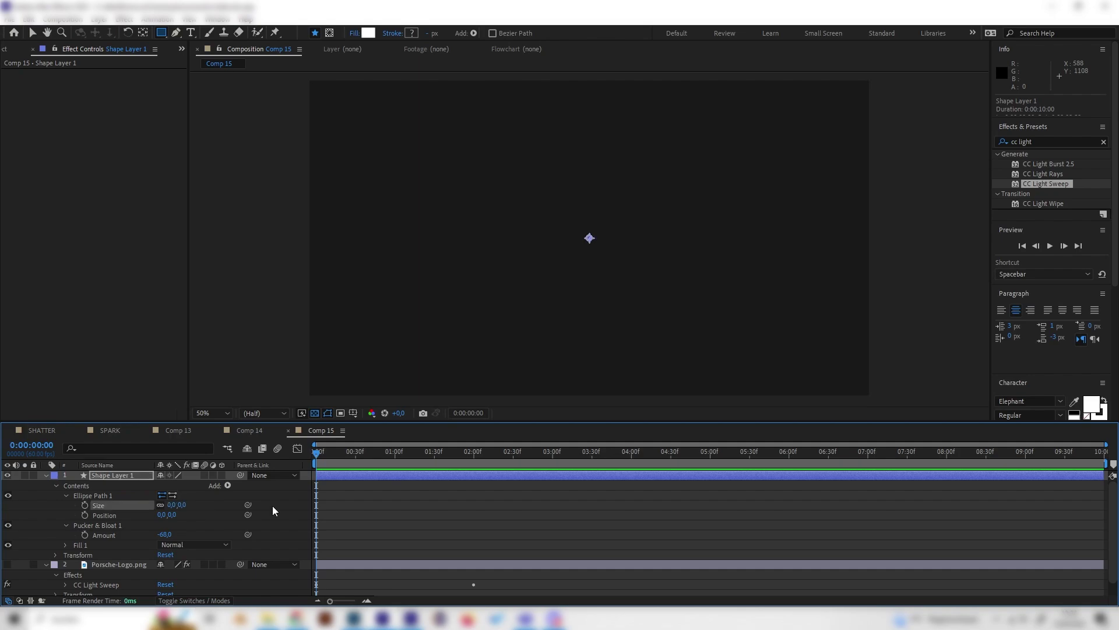
pyautogui.click(85, 505)
# Add a size keyframe of 223 for Ellipse Path 1 at 0:00:01:29 and preview the growing star.
pyautogui.moveTo(378, 454); pyautogui.dragTo(432, 462)
pyautogui.click(175, 505)
pyautogui.write('140')
pyautogui.press('Return')
pyautogui.moveTo(192, 507); pyautogui.dragTo(314, 507)
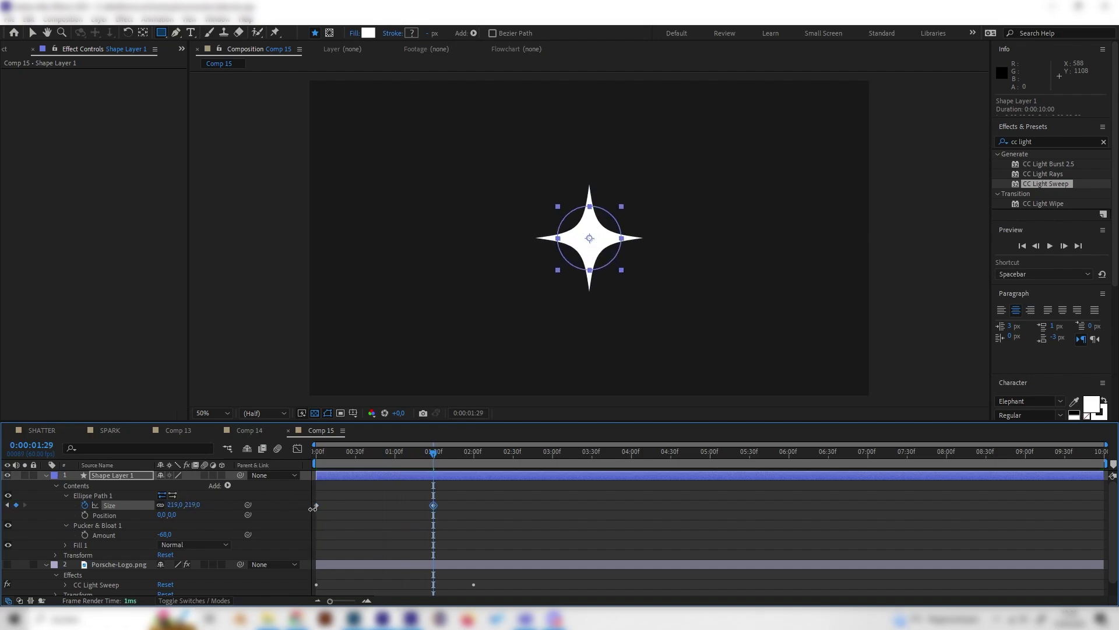
pyautogui.moveTo(428, 457); pyautogui.dragTo(292, 521)
pyautogui.press('space')
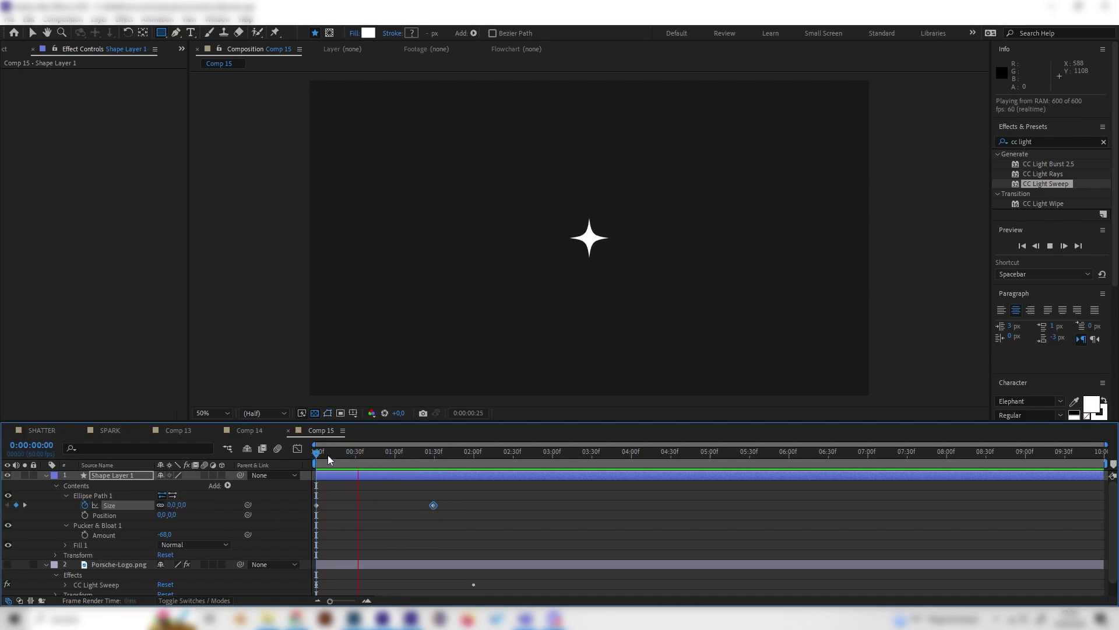
pyautogui.press('space')
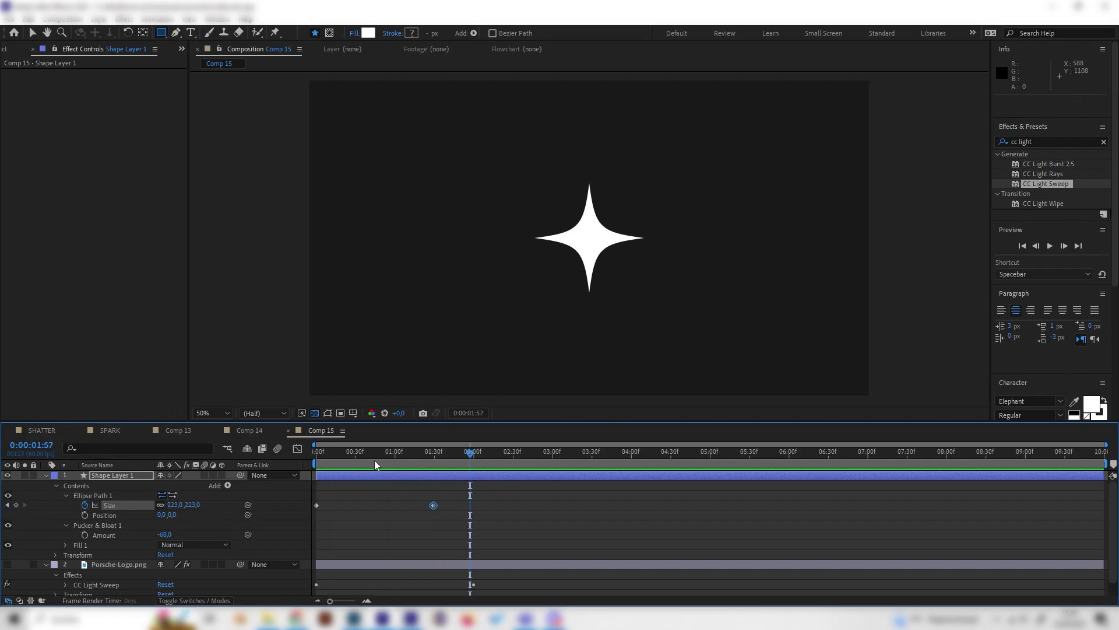
# Show the ellipse's Size curve in the Graph Editor and apply Easy Ease to both of its keyframes.
pyautogui.moveTo(374, 460)
pyautogui.mouseDown()
pyautogui.moveTo(413, 498)
pyautogui.moveTo(359, 456)
pyautogui.moveTo(377, 461)
pyautogui.mouseUp()
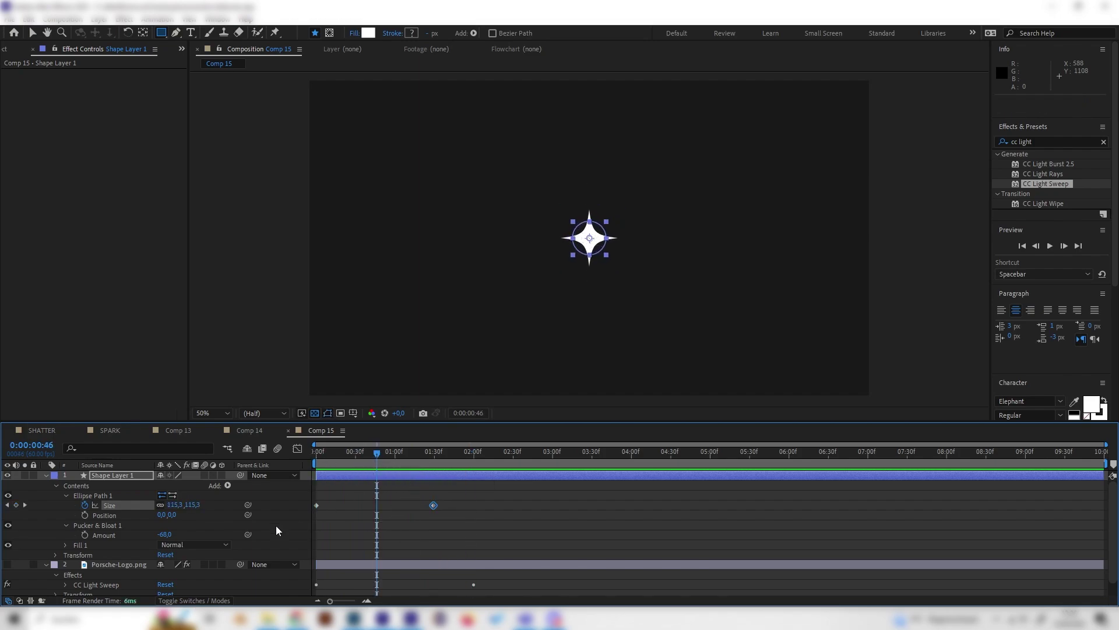
pyautogui.click(122, 505)
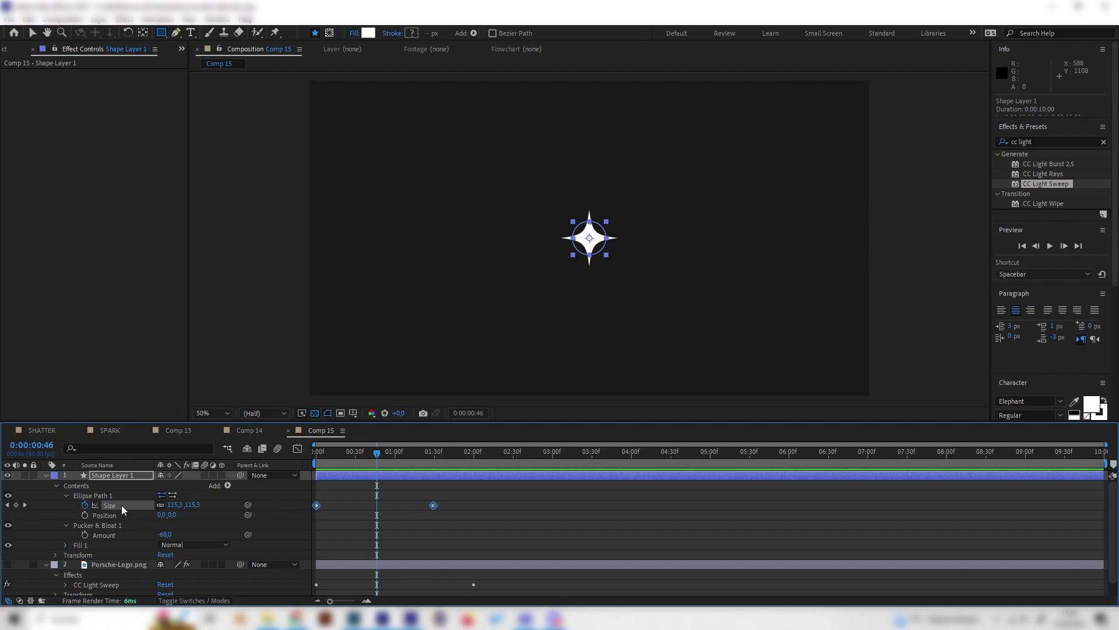
pyautogui.click(299, 449)
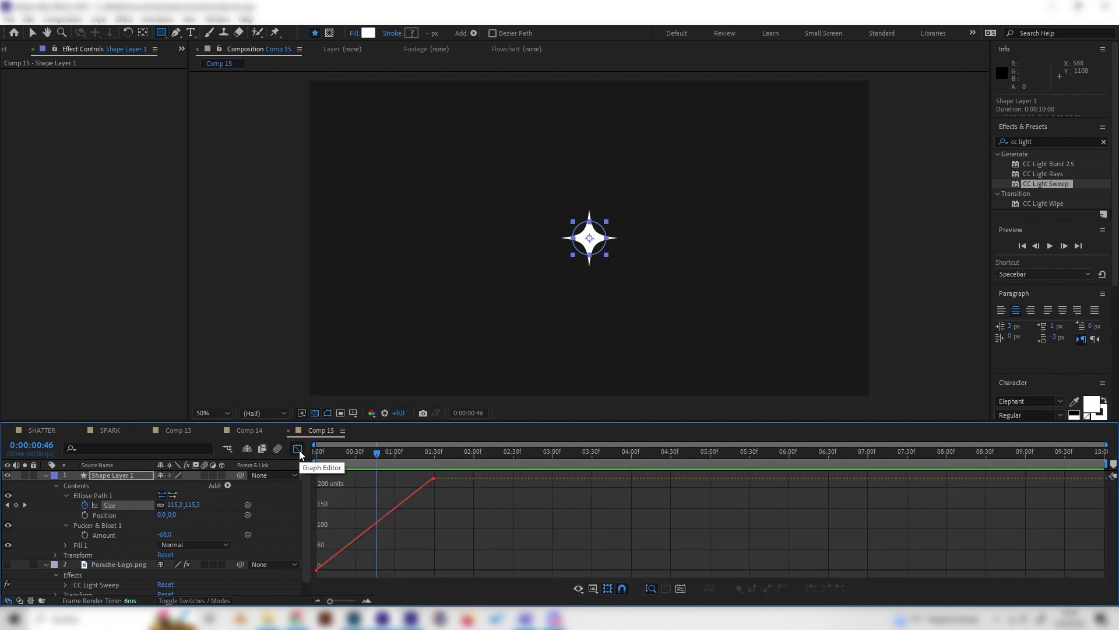
pyautogui.click(118, 505)
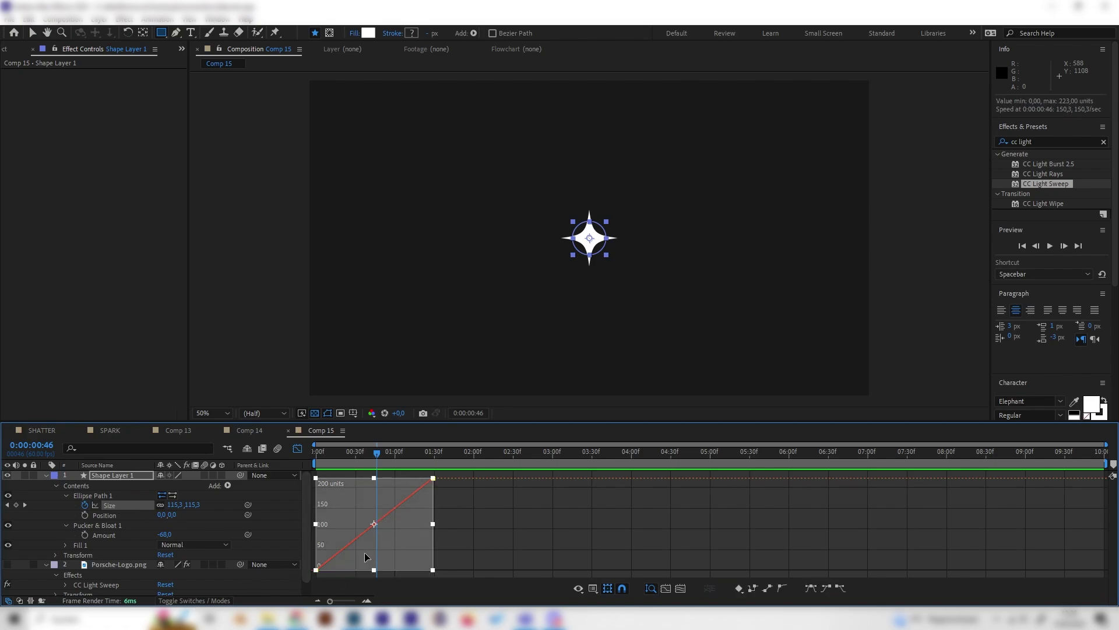
pyautogui.click(810, 589)
pyautogui.click(451, 544)
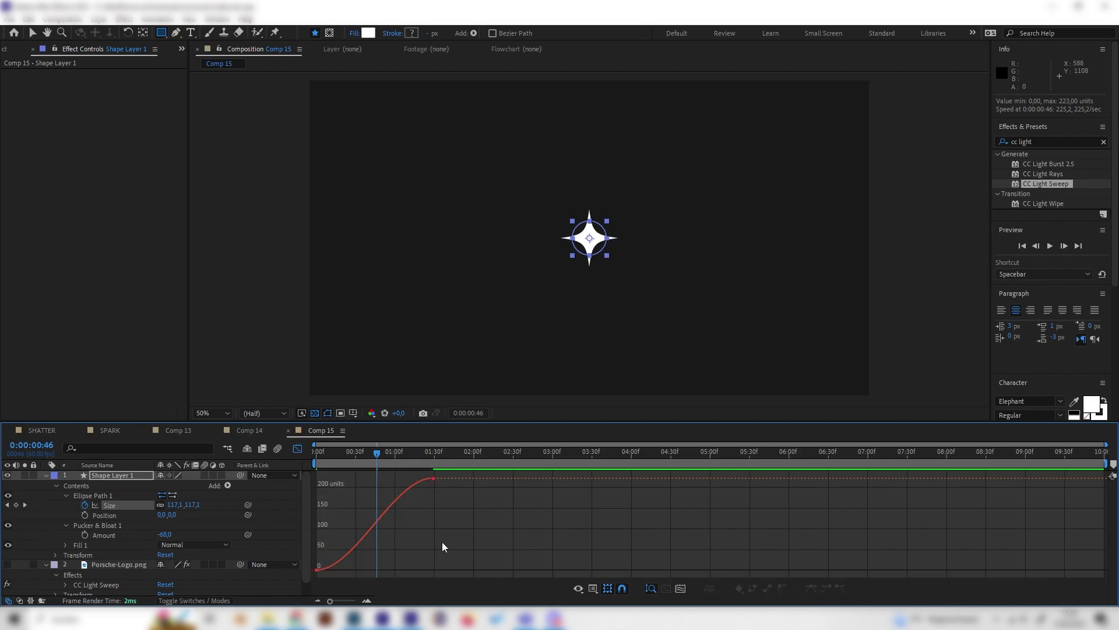
# Reshape the Size curve to rise steeply from its first keyframe and flatten towards the end, and preview the star.
pyautogui.click(317, 570)
pyautogui.moveTo(356, 571); pyautogui.dragTo(288, 479)
pyautogui.moveTo(379, 459); pyautogui.dragTo(308, 467)
pyautogui.press('space')
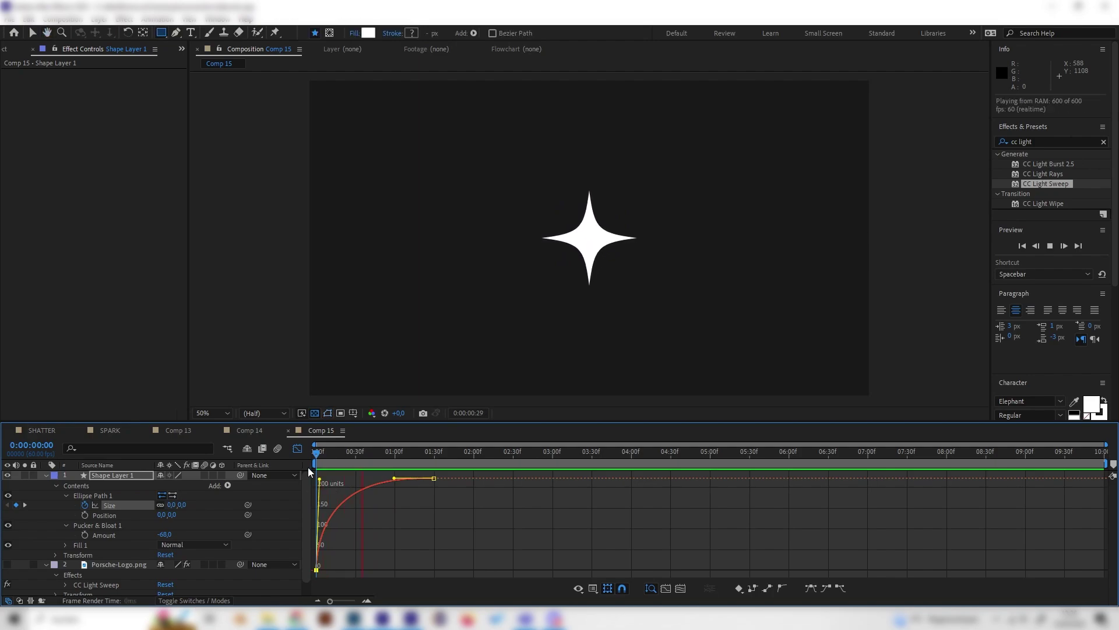
pyautogui.press('space')
# Leave the Graph Editor and collapse the properties of Shape Layer 1.
pyautogui.moveTo(326, 460)
pyautogui.mouseDown()
pyautogui.moveTo(315, 458)
pyautogui.moveTo(383, 457)
pyautogui.moveTo(347, 467)
pyautogui.mouseUp()
pyautogui.click(121, 475)
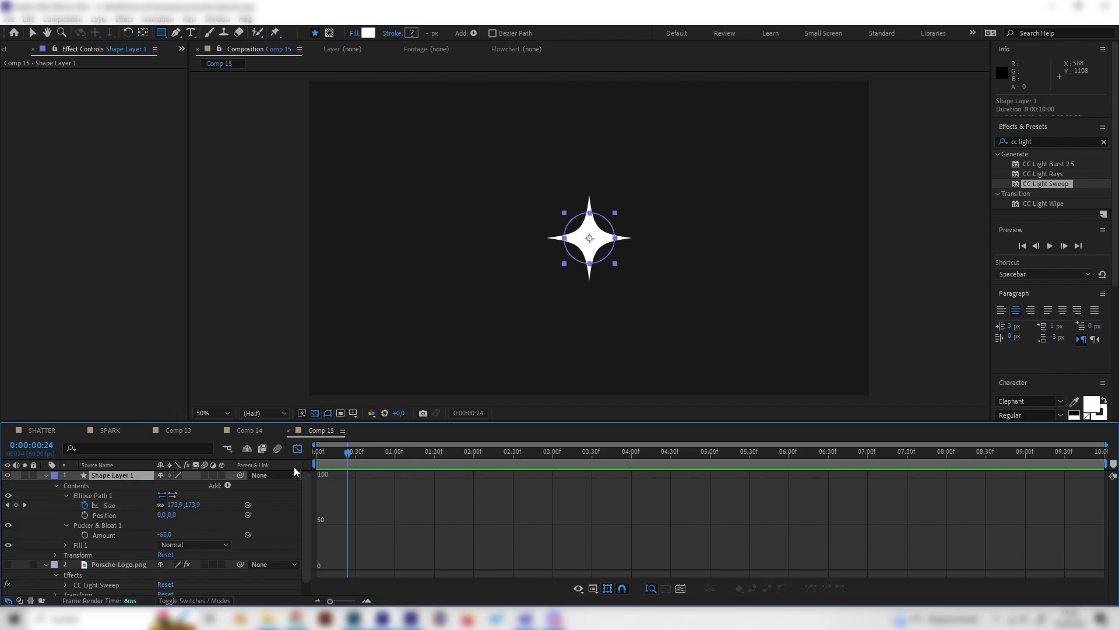
pyautogui.moveTo(343, 459)
pyautogui.mouseDown()
pyautogui.moveTo(331, 450)
pyautogui.moveTo(348, 458)
pyautogui.mouseUp()
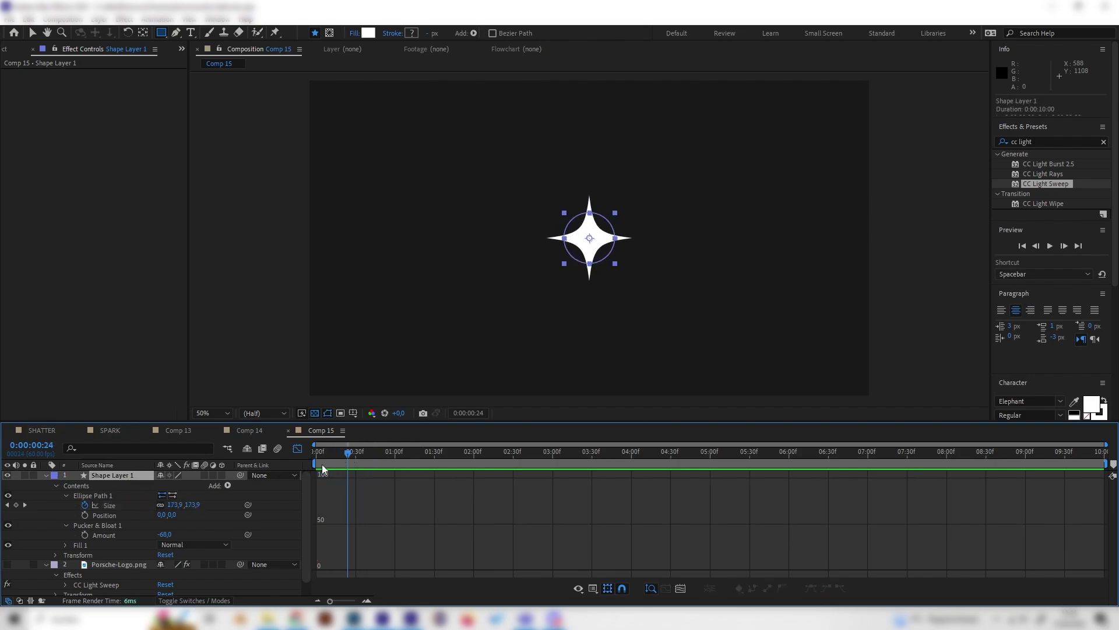
pyautogui.click(47, 475)
pyautogui.hotkey('shift', 'F3')
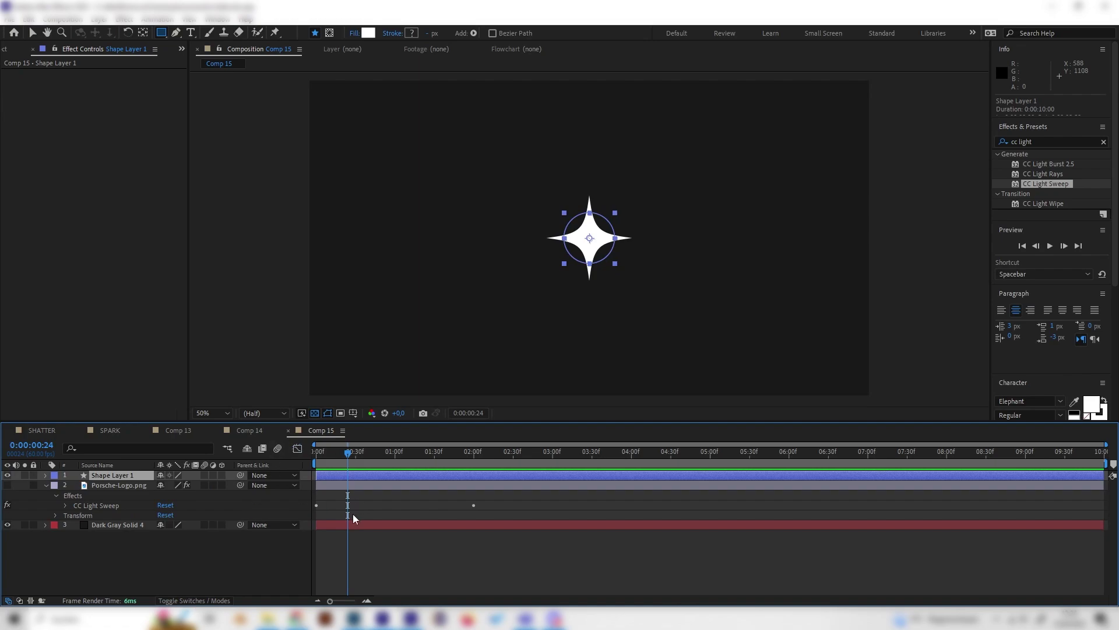
# Keyframe the opacity of Shape Layer 1 from 100% at 0:00:00:52 to 0% at 0:00:01:26.
pyautogui.moveTo(350, 453); pyautogui.dragTo(384, 456)
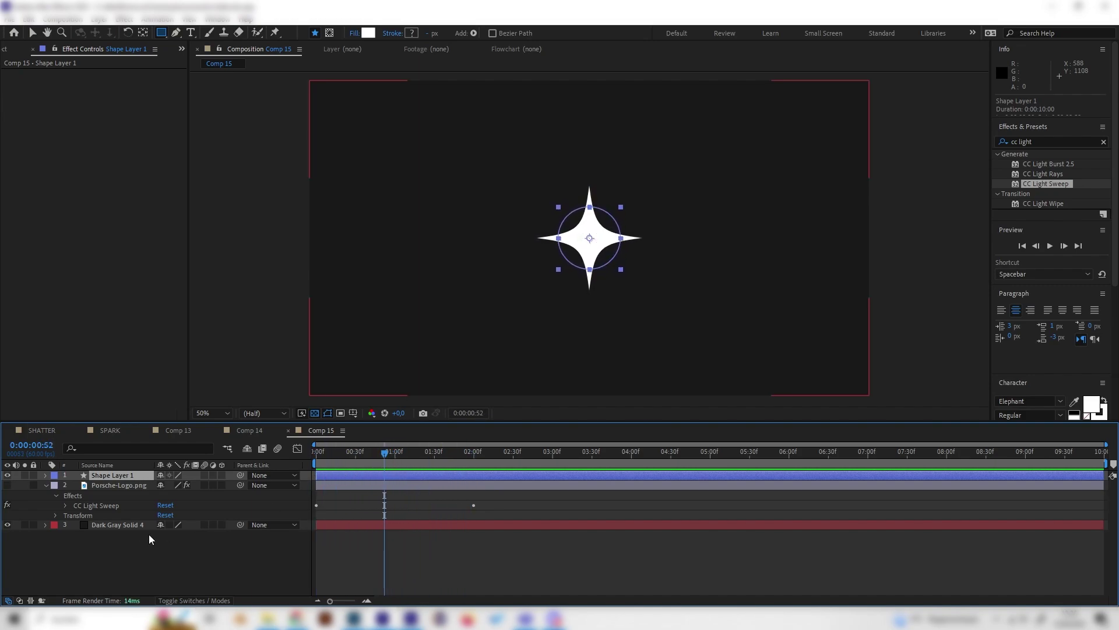
pyautogui.press('t')
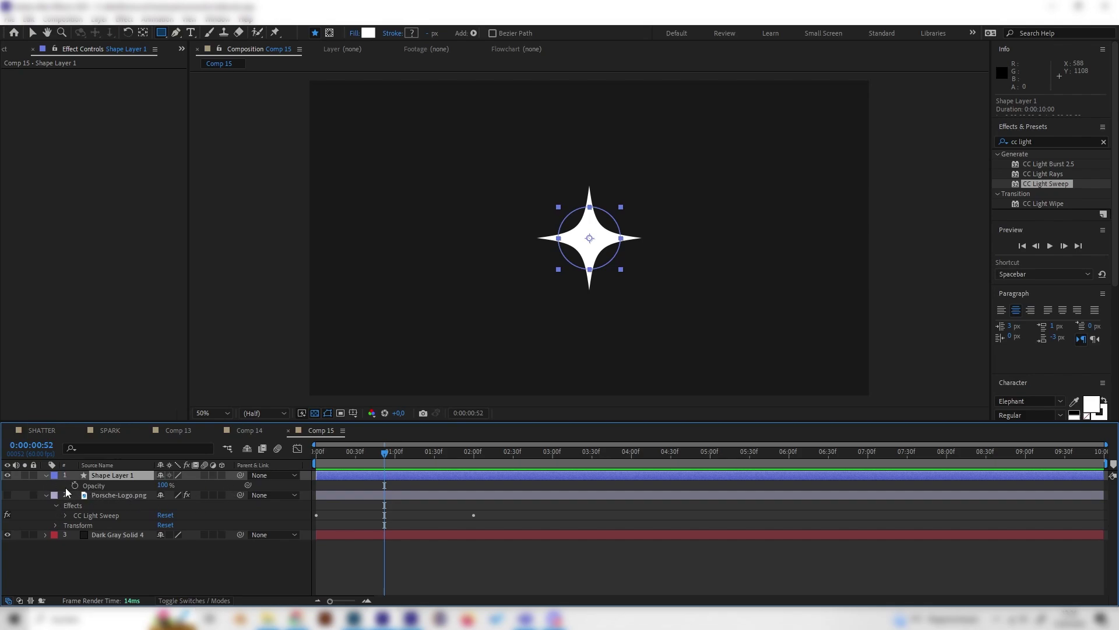
pyautogui.click(75, 484)
pyautogui.moveTo(389, 455); pyautogui.dragTo(428, 460)
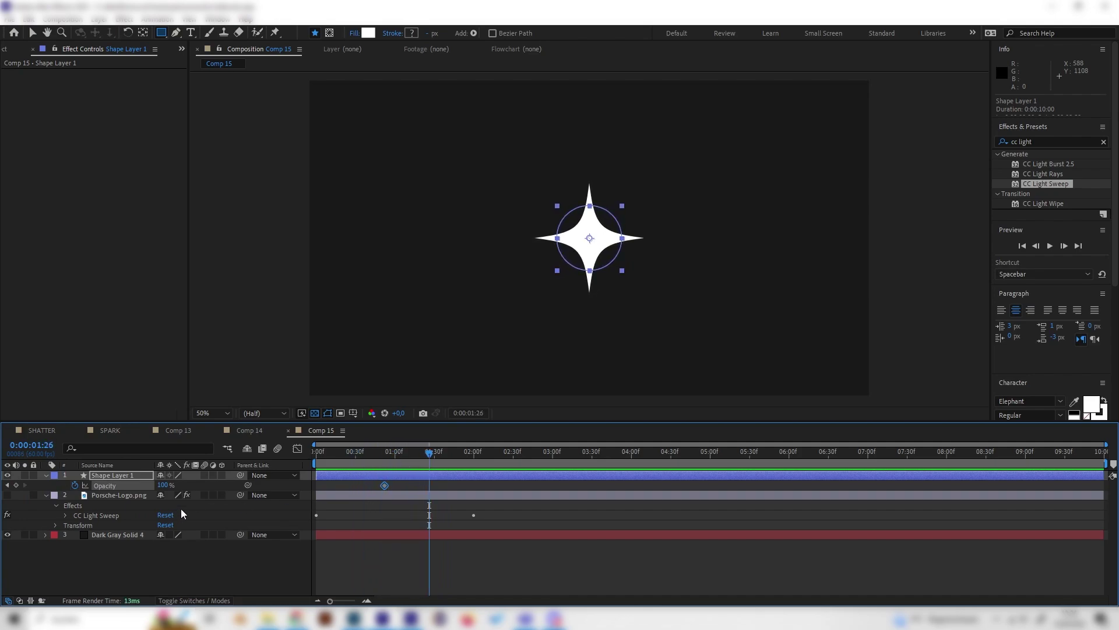
pyautogui.moveTo(164, 485); pyautogui.dragTo(99, 485)
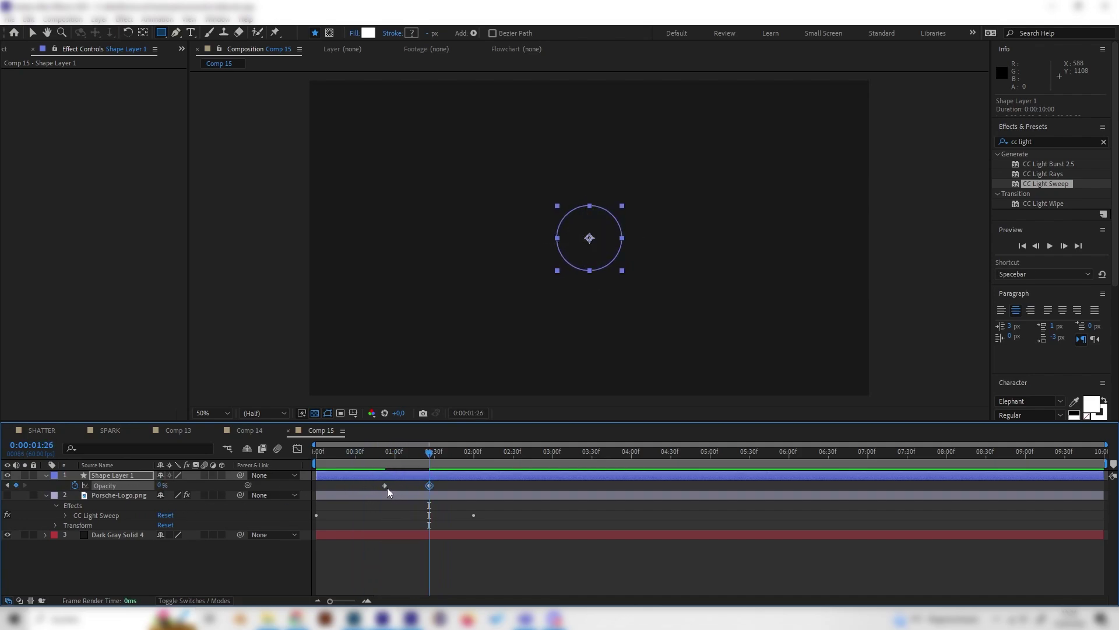
# Shift the 100% opacity keyframe to 0:00:00:45 and the 0% keyframe slightly earlier, and preview the fade.
pyautogui.moveTo(385, 485); pyautogui.dragTo(375, 482)
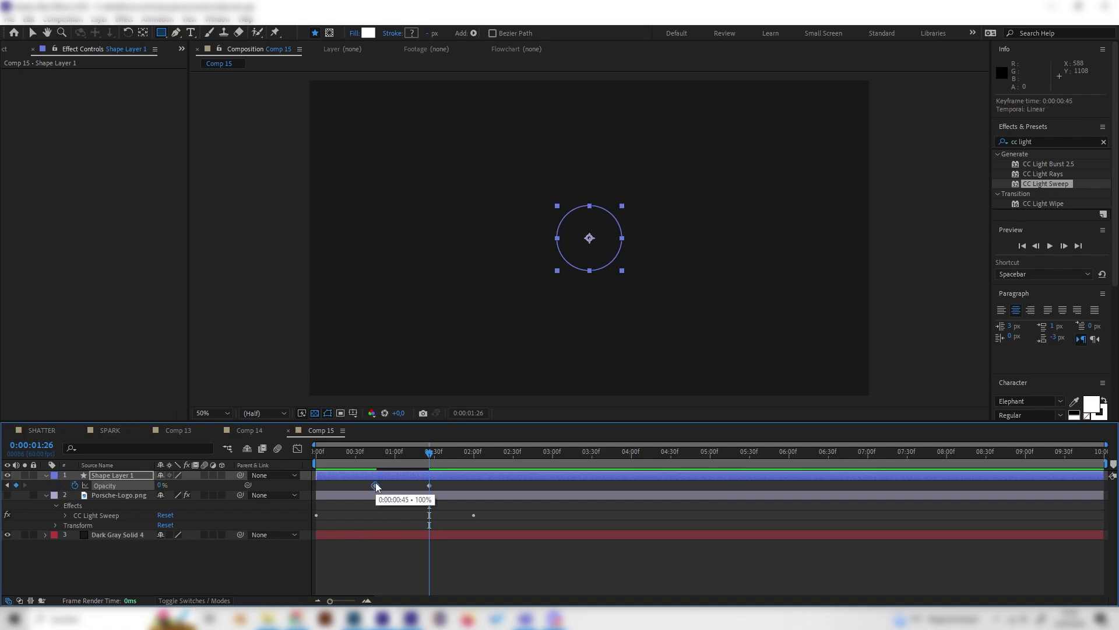
pyautogui.click(362, 452)
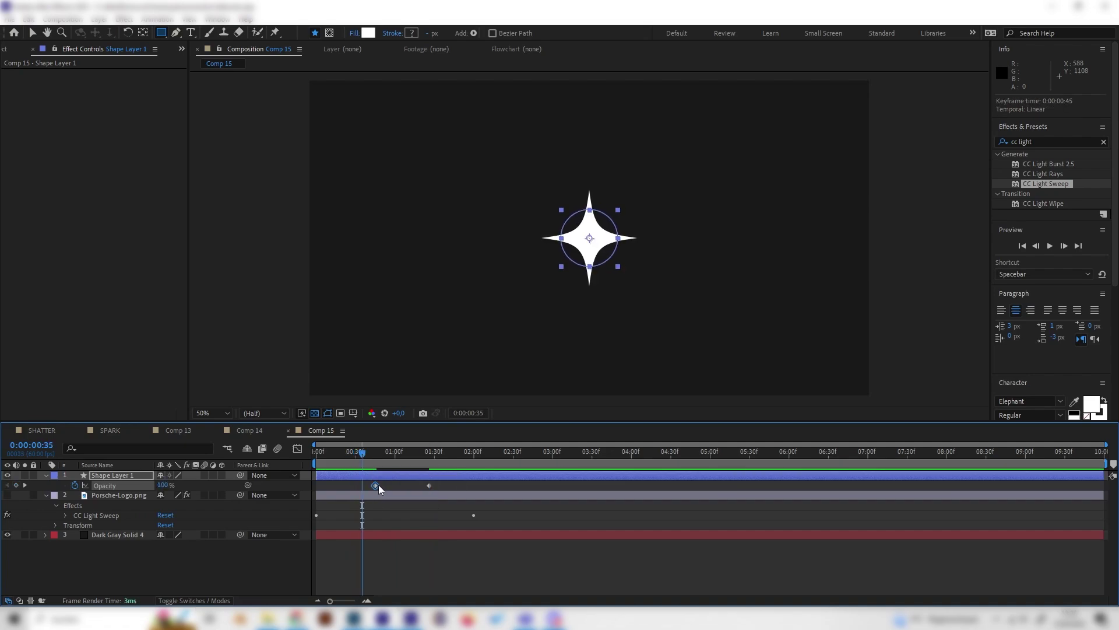
pyautogui.moveTo(428, 486); pyautogui.dragTo(420, 486)
pyautogui.moveTo(382, 458); pyautogui.dragTo(316, 459)
pyautogui.press('space')
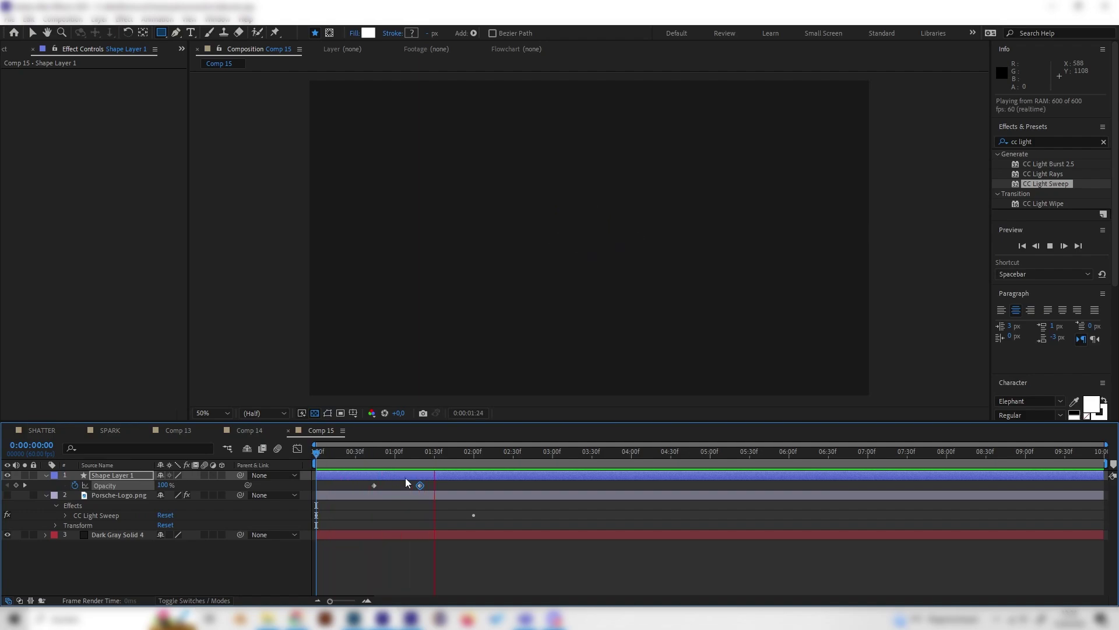
pyautogui.press('space')
pyautogui.press('space')
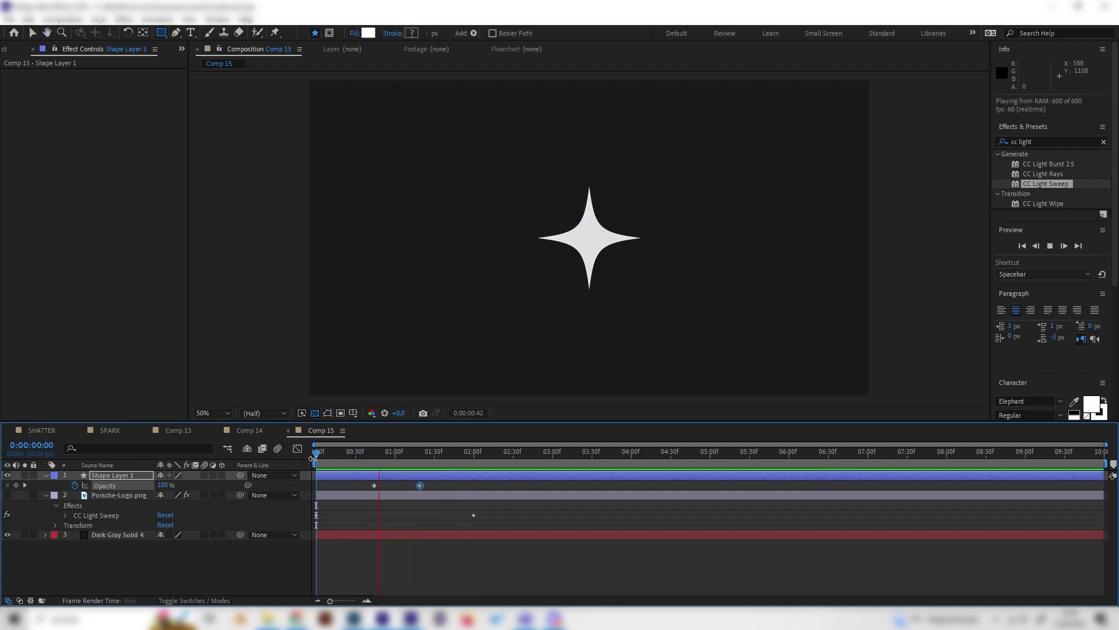
# Show the Porsche logo layer again and move the star to the logo's upper right corner, at about 1188, 334.
pyautogui.moveTo(416, 454); pyautogui.dragTo(336, 464)
pyautogui.click(7, 495)
pyautogui.click(130, 477)
pyautogui.press('p')
pyautogui.click(32, 34)
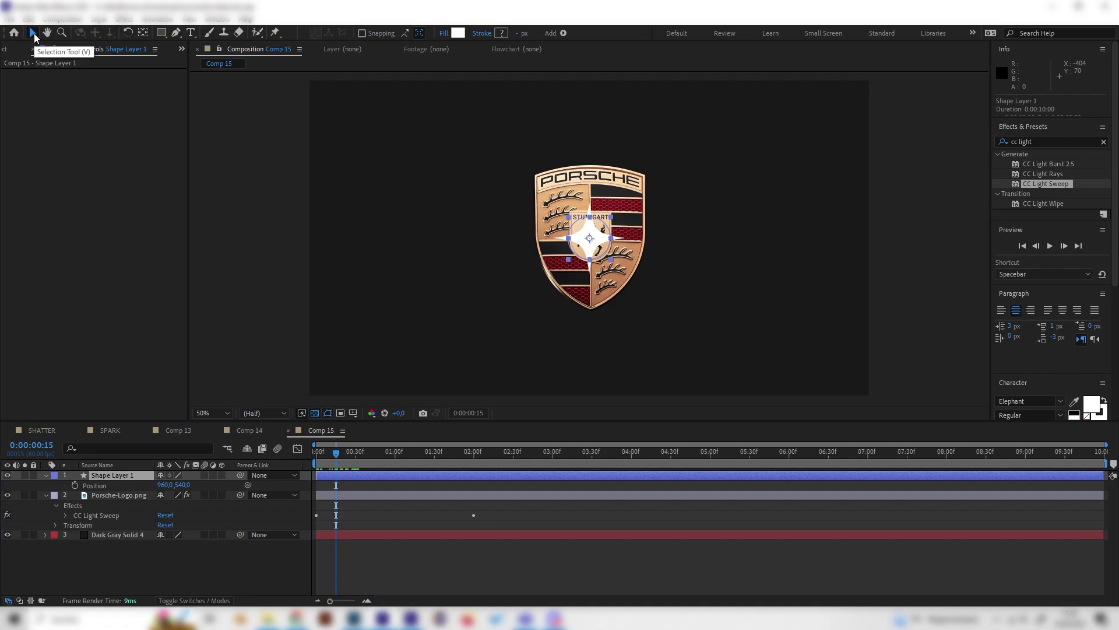
pyautogui.moveTo(590, 238); pyautogui.dragTo(656, 178)
# Duplicate Shape Layer 1 and move the copy just above the top edge of the logo, to about 996, 254.
pyautogui.click(132, 474)
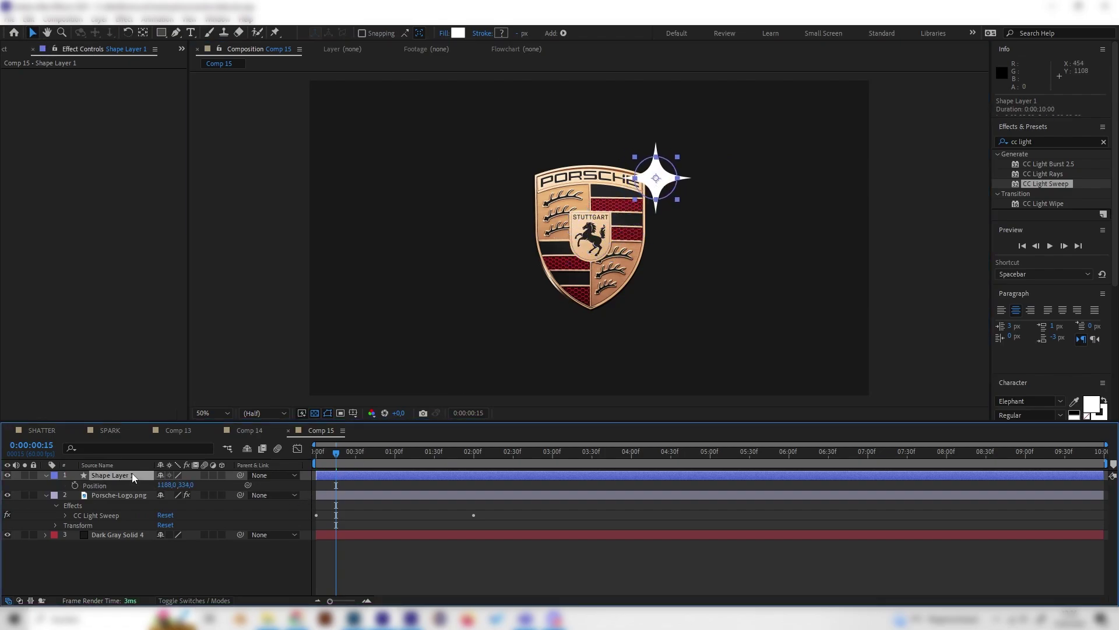
pyautogui.hotkey('ctrl', 'd')
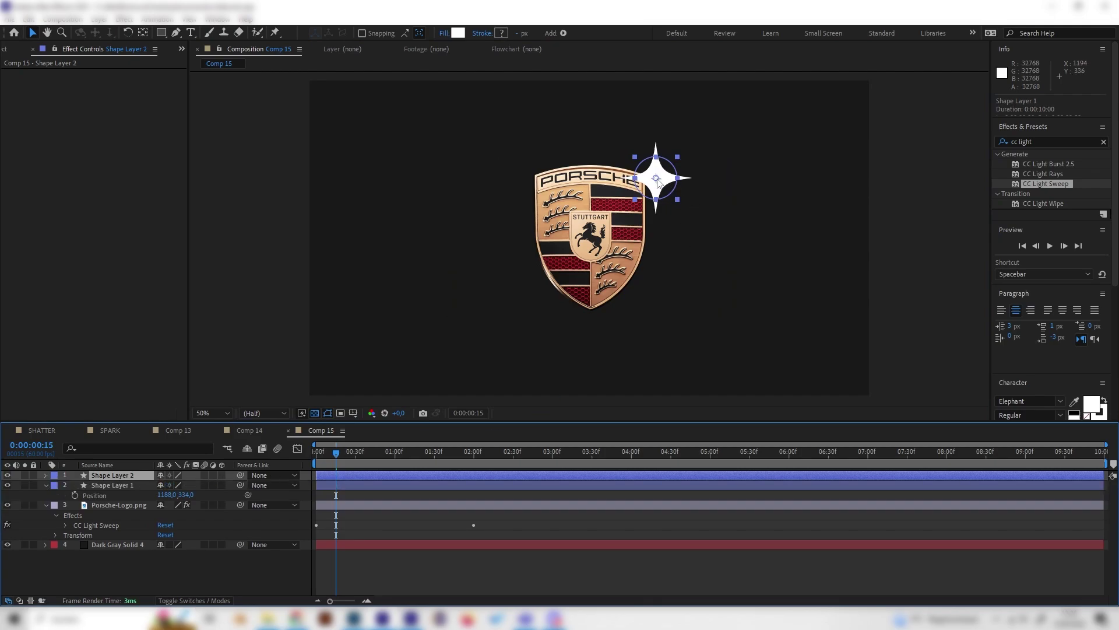
pyautogui.moveTo(652, 184); pyautogui.dragTo(596, 160)
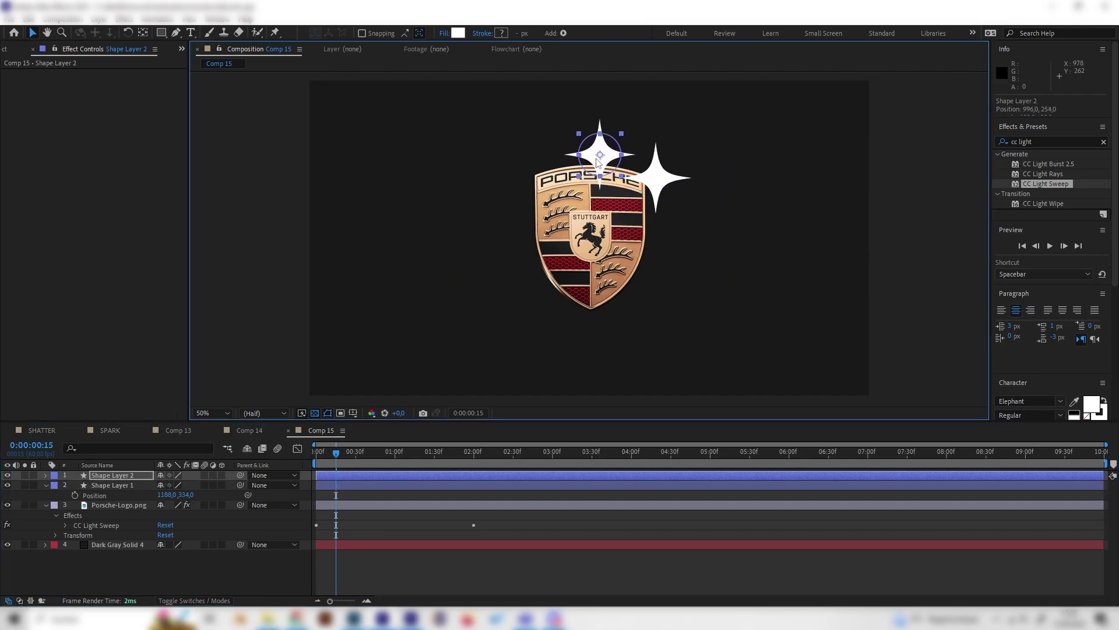
# Scale the star on Shape Layer 2 down to 57%.
pyautogui.click(176, 558)
pyautogui.click(125, 473)
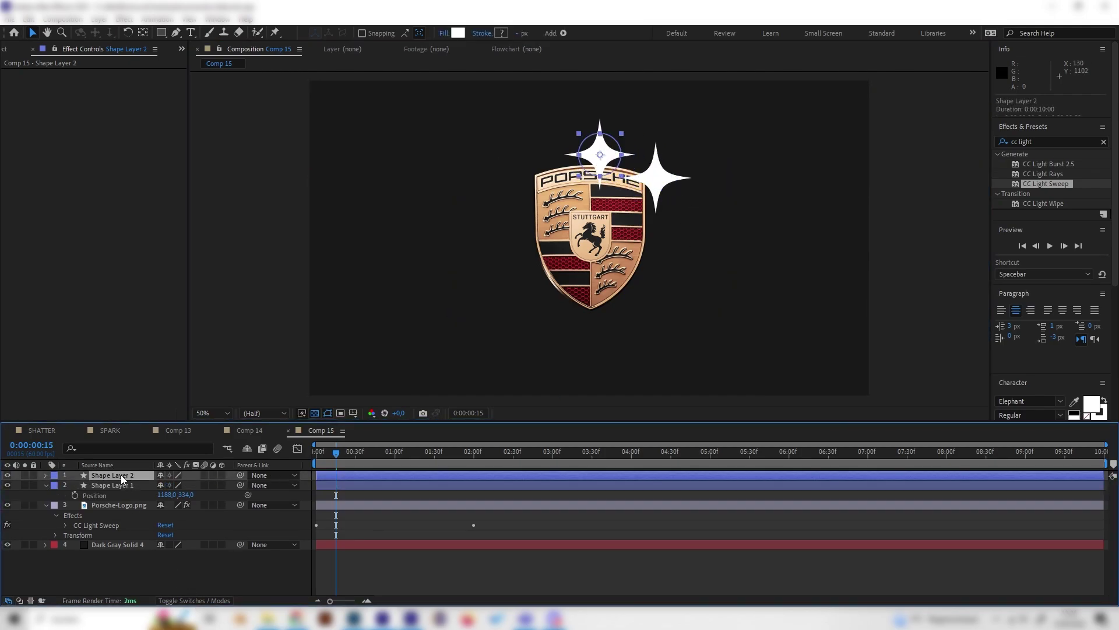
pyautogui.press('s')
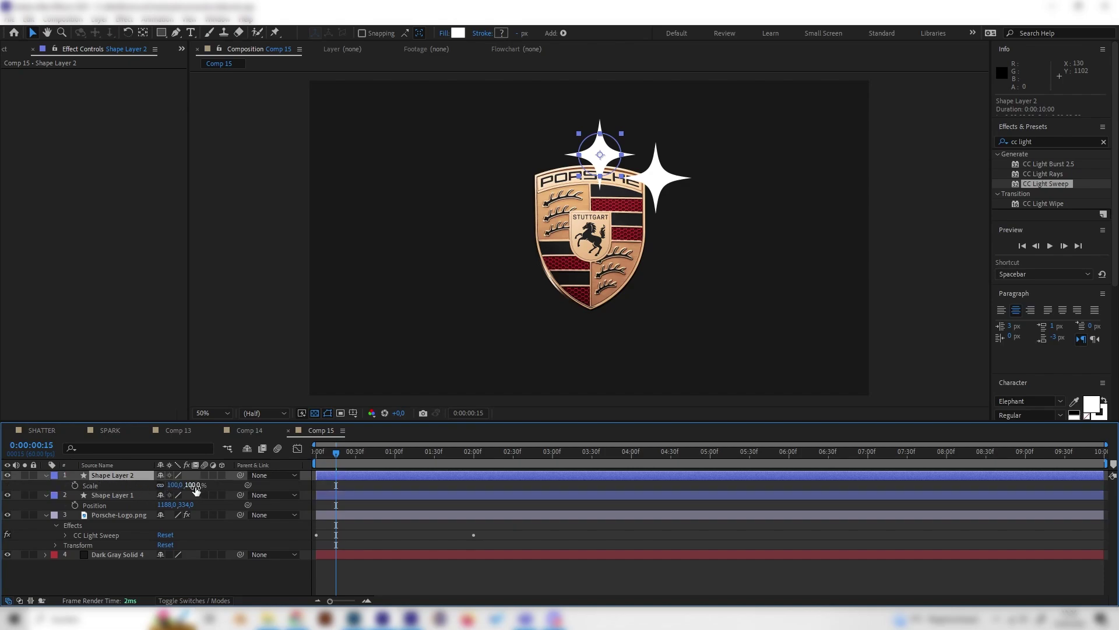
pyautogui.moveTo(196, 489); pyautogui.dragTo(177, 491)
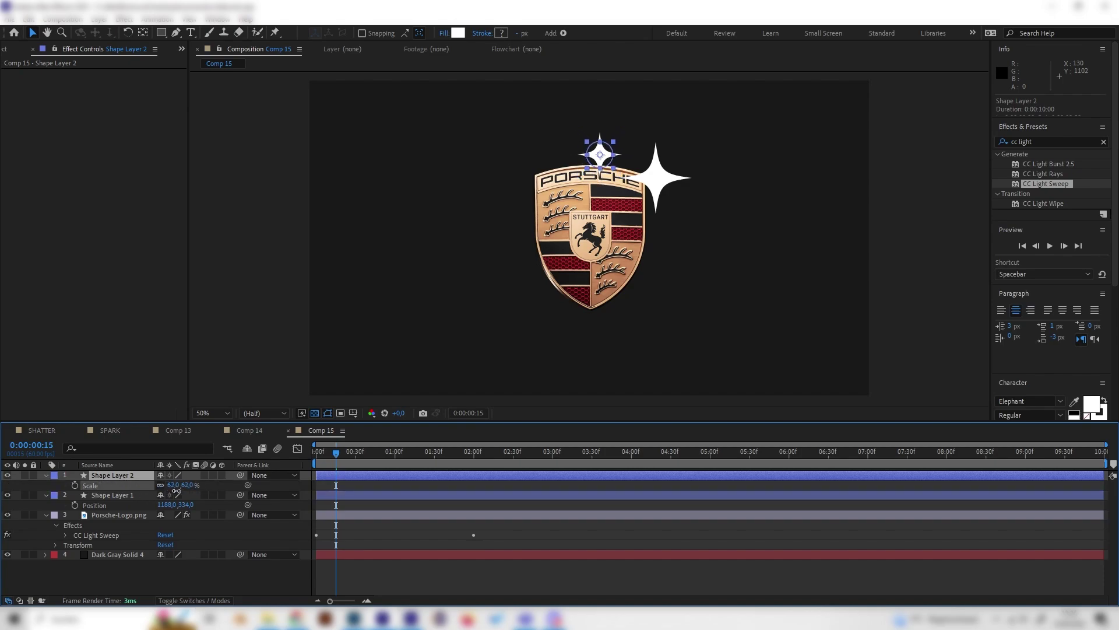
pyautogui.click(212, 581)
# Duplicate Shape Layer 2, move the copy up between the two other stars to about 1116, 218 and show its scale.
pyautogui.click(122, 473)
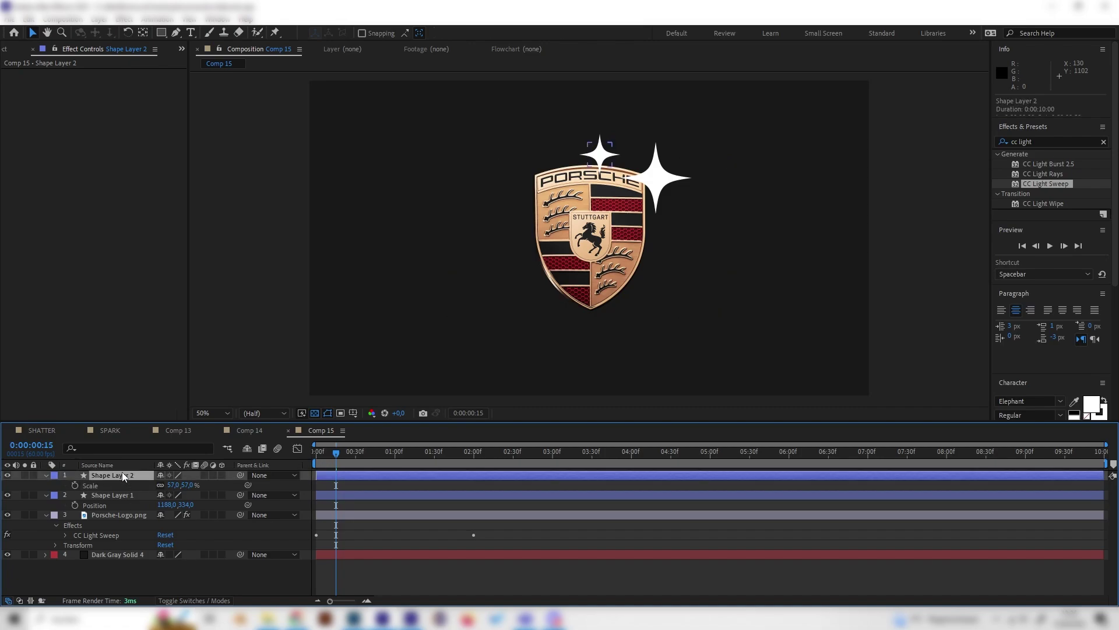
pyautogui.hotkey('ctrl', 'd')
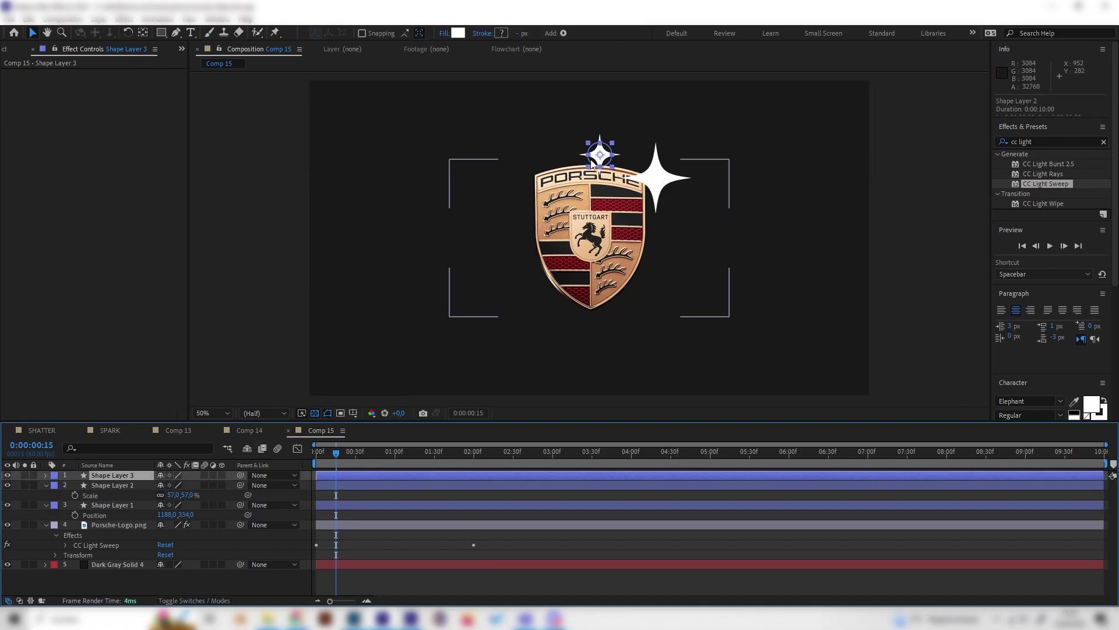
pyautogui.moveTo(601, 156); pyautogui.dragTo(638, 150)
pyautogui.press('s')
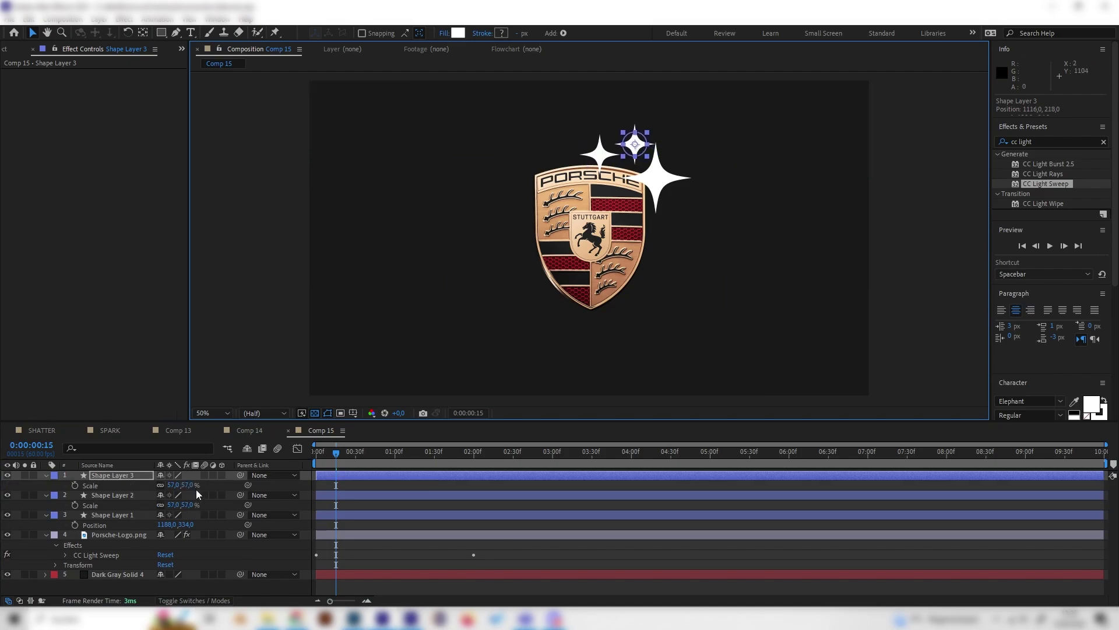
# Scale the star on Shape Layer 3 down to 33%.
pyautogui.click(192, 484)
pyautogui.write('33')
pyautogui.click(259, 551)
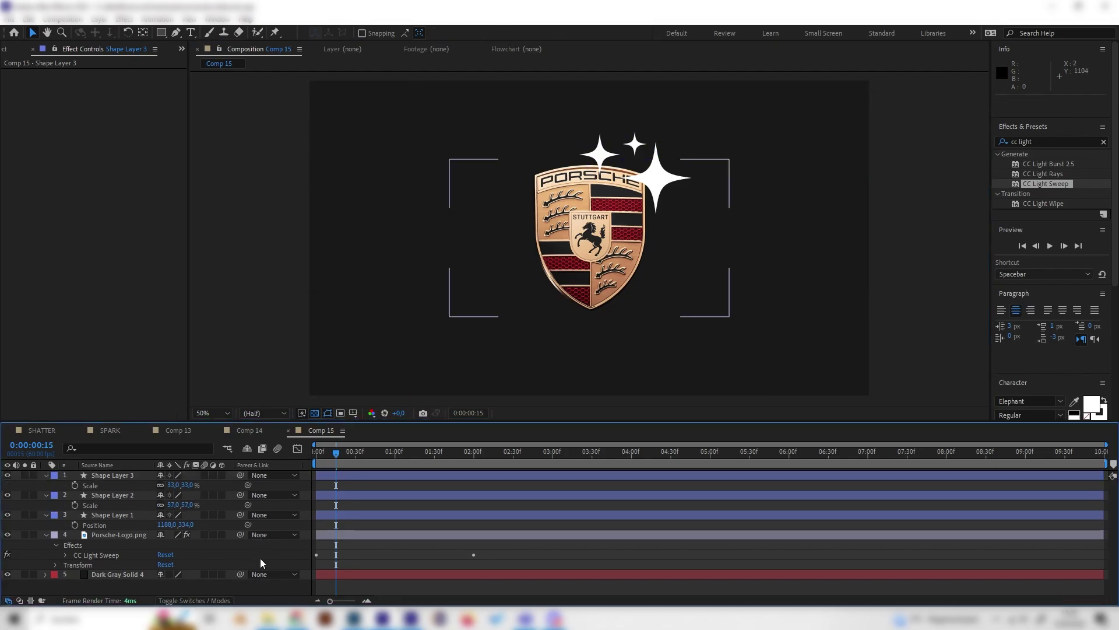
# Collapse the three shape layers and stagger them, starting Shape Layer 2 at about 15 frames and Shape Layer 3 at about 28 frames.
pyautogui.click(74, 505)
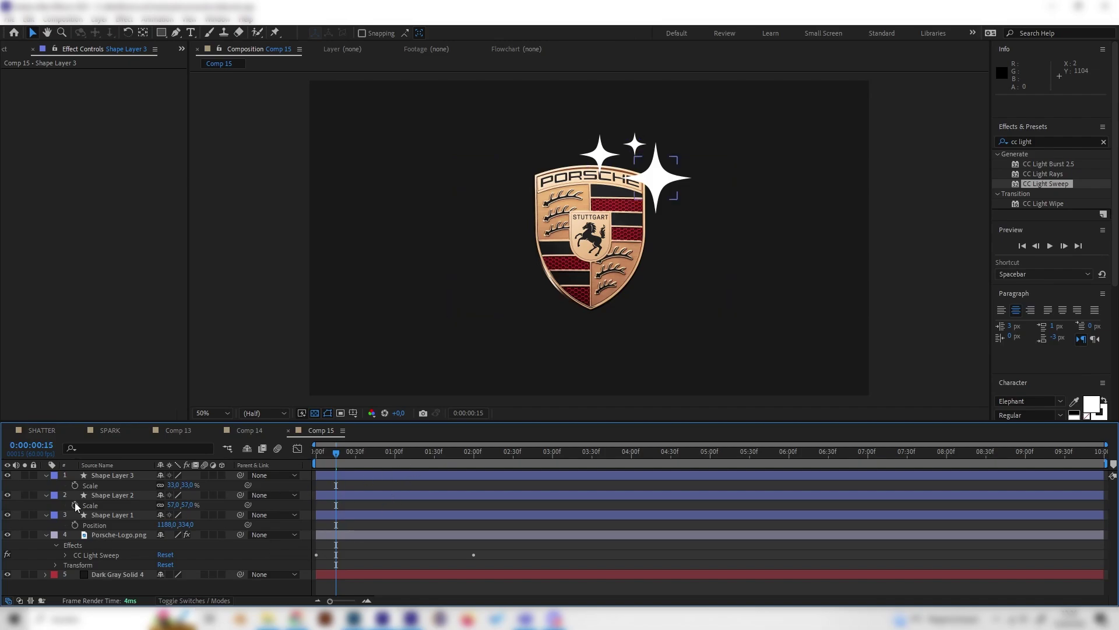
pyautogui.click(46, 475)
pyautogui.click(46, 485)
pyautogui.click(45, 495)
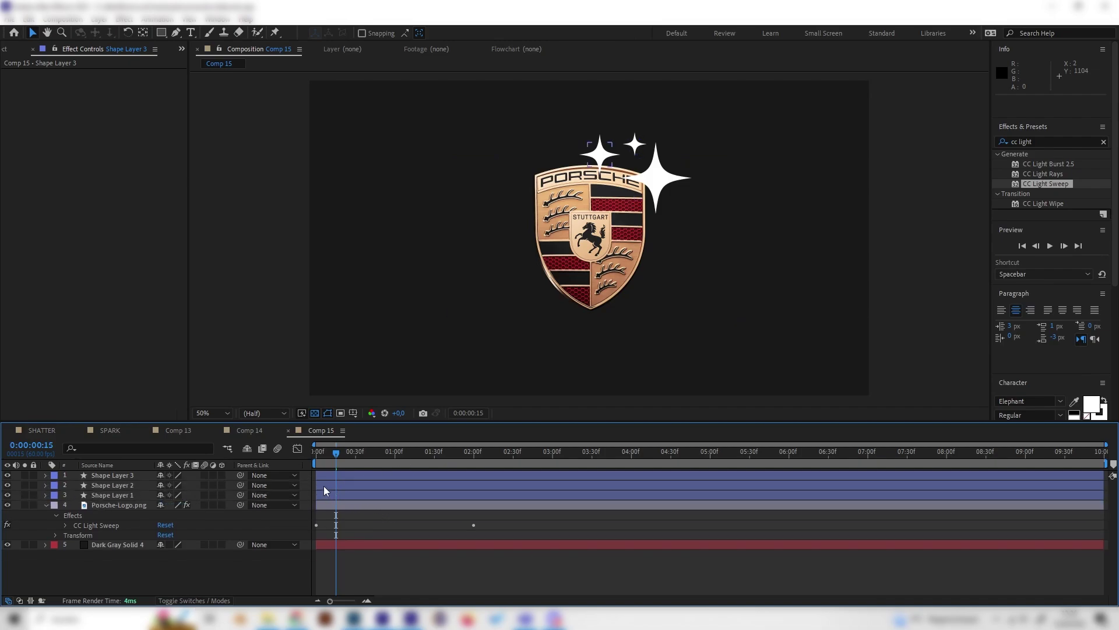
pyautogui.moveTo(334, 487); pyautogui.dragTo(384, 485)
# Play the composition from the start and scrub through it to check the staggered appearance of the three stars.
pyautogui.press('Home')
pyautogui.press('space')
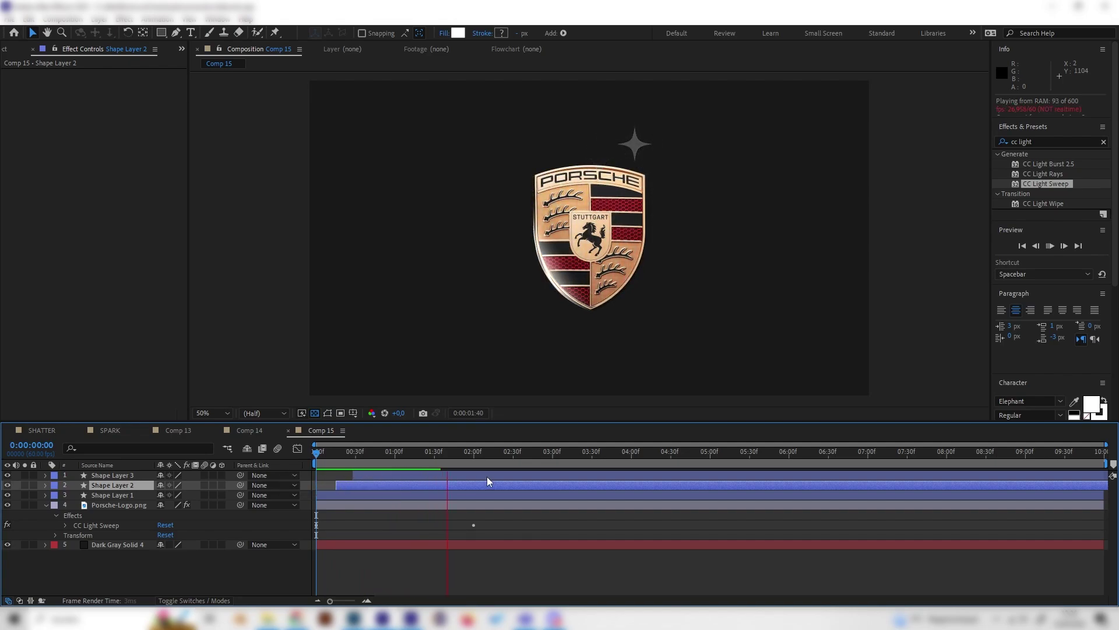
pyautogui.press('space')
pyautogui.moveTo(340, 454); pyautogui.dragTo(377, 466)
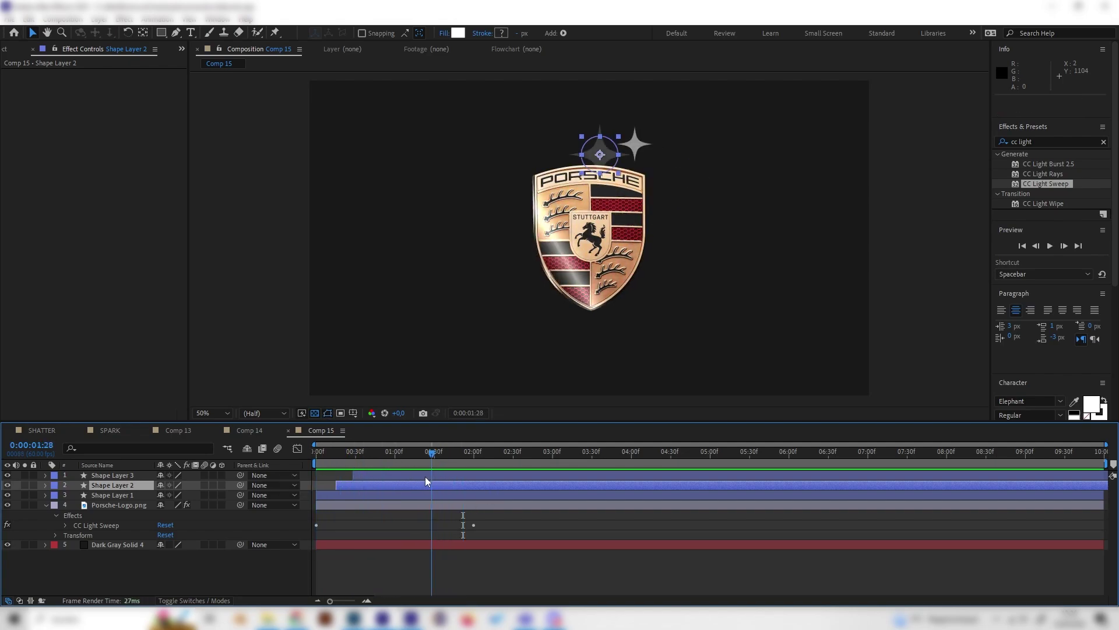
pyautogui.press('pagedown')
pyautogui.press('pagedown')
pyautogui.press('pagedown')
pyautogui.press('pagedown')
pyautogui.press('pagedown')
# Pre-compose the three star shape layers together, moving all attributes into the new composition.
pyautogui.click(131, 494)
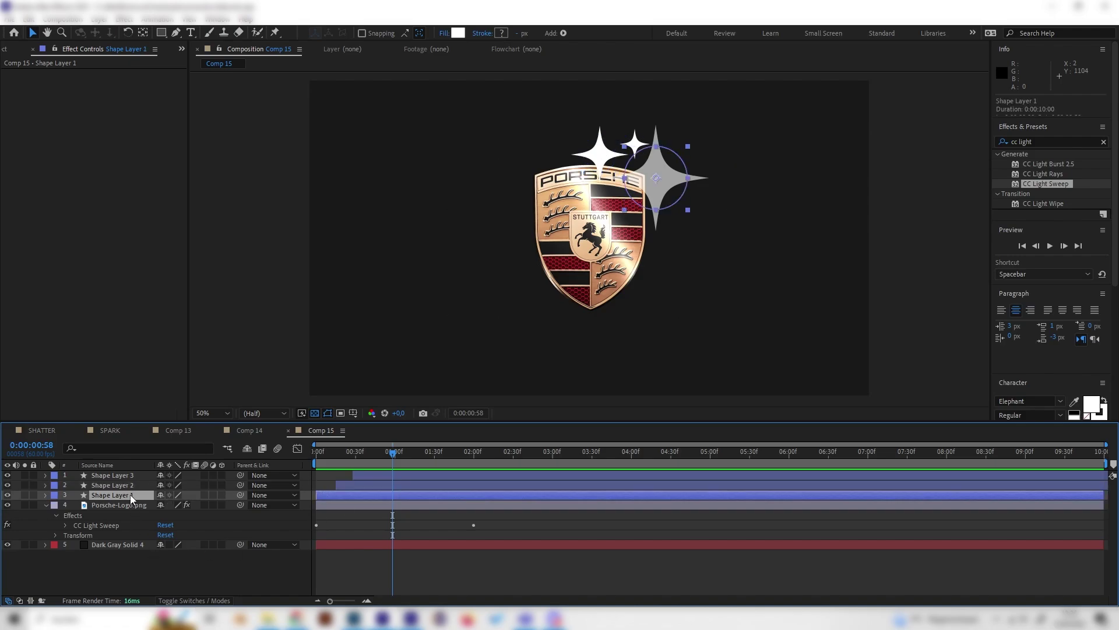
pyautogui.moveTo(348, 456); pyautogui.dragTo(324, 508)
pyautogui.moveTo(340, 447); pyautogui.dragTo(390, 452)
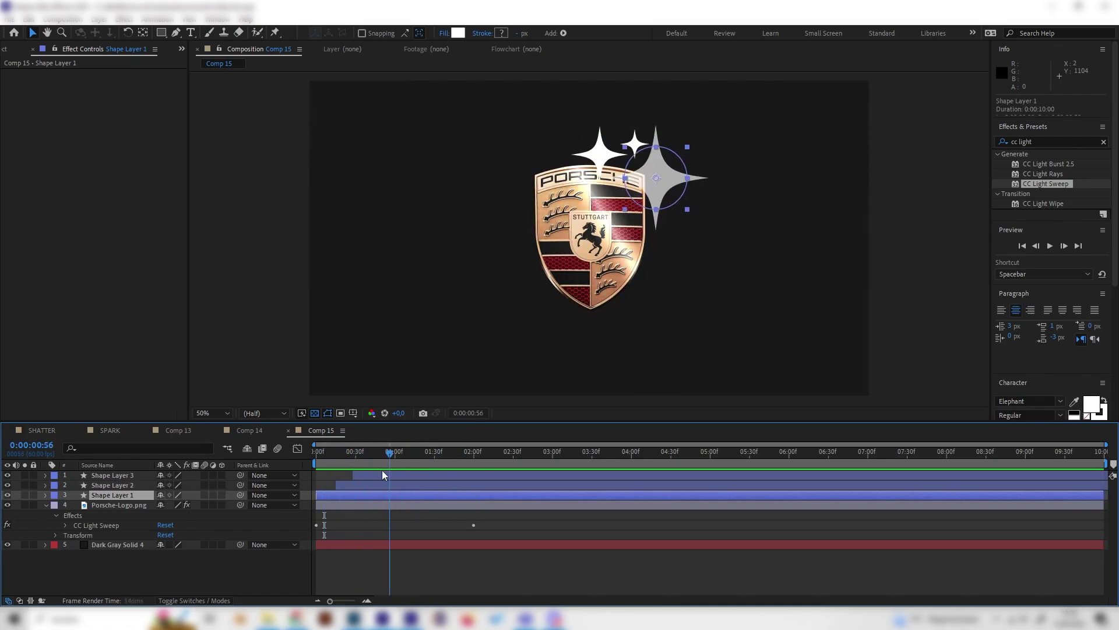
pyautogui.keyDown('shift'); pyautogui.click(137, 476); pyautogui.keyUp('shift')
pyautogui.rightClick(138, 476)
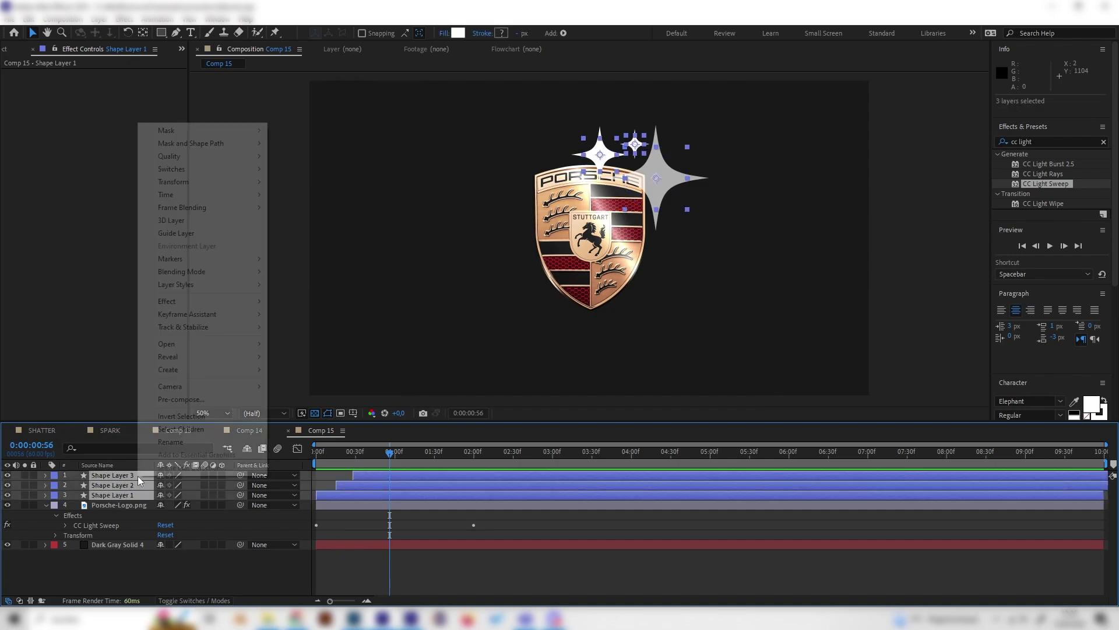
pyautogui.click(180, 401)
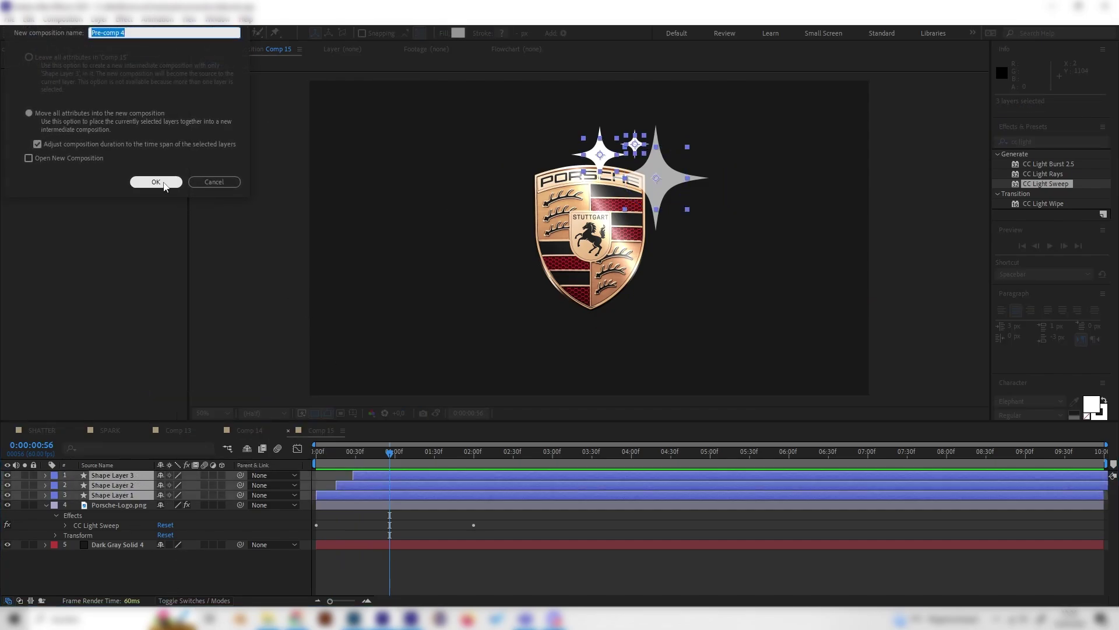
pyautogui.click(164, 183)
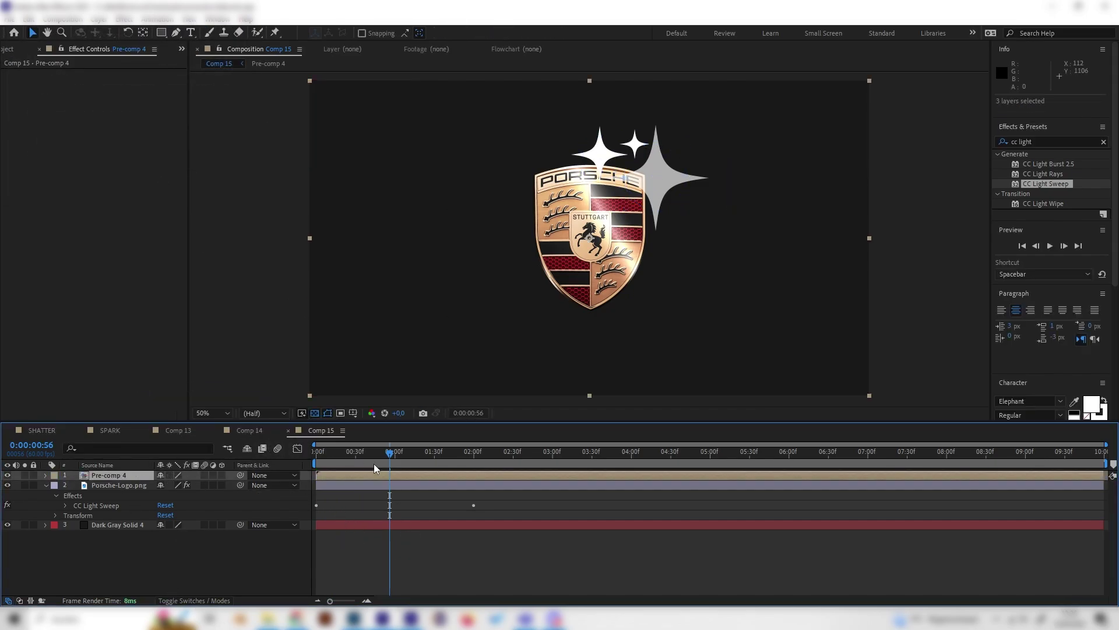
# Scale the star pre-comp down to 43%, move it to the logo's upper right corner and preview the animation.
pyautogui.moveTo(379, 453); pyautogui.dragTo(369, 455)
pyautogui.press('s')
pyautogui.moveTo(192, 485); pyautogui.dragTo(164, 486)
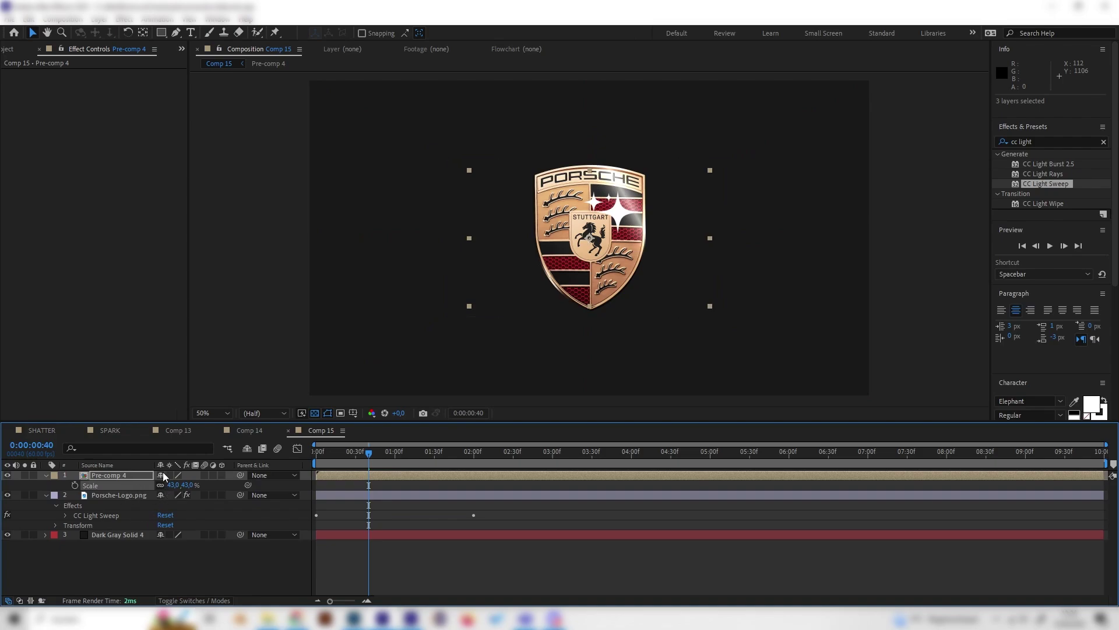
pyautogui.moveTo(581, 247); pyautogui.dragTo(621, 199)
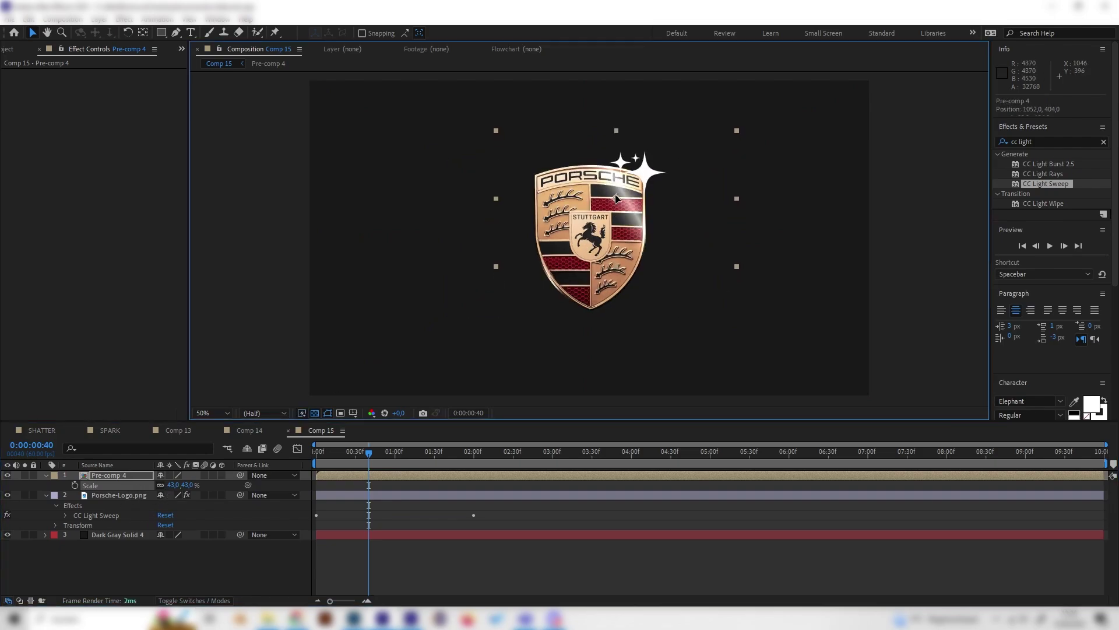
pyautogui.press('space')
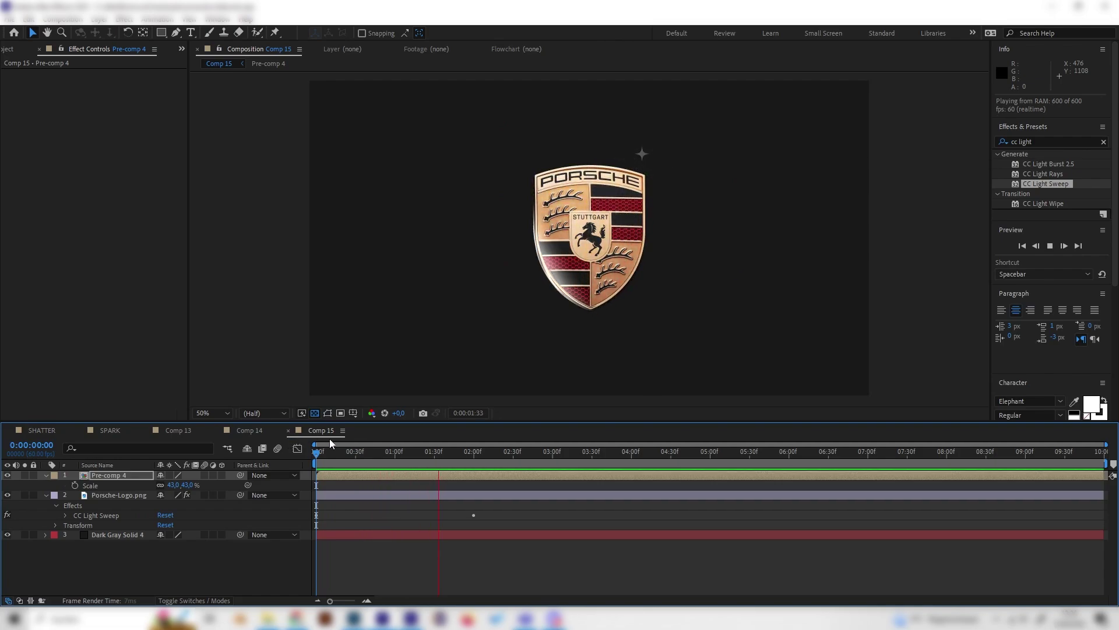
# Delay the star pre-comp so that it starts at about 26 frames, and preview the timing against the light sweep.
pyautogui.moveTo(330, 477); pyautogui.dragTo(393, 471)
pyautogui.press('space')
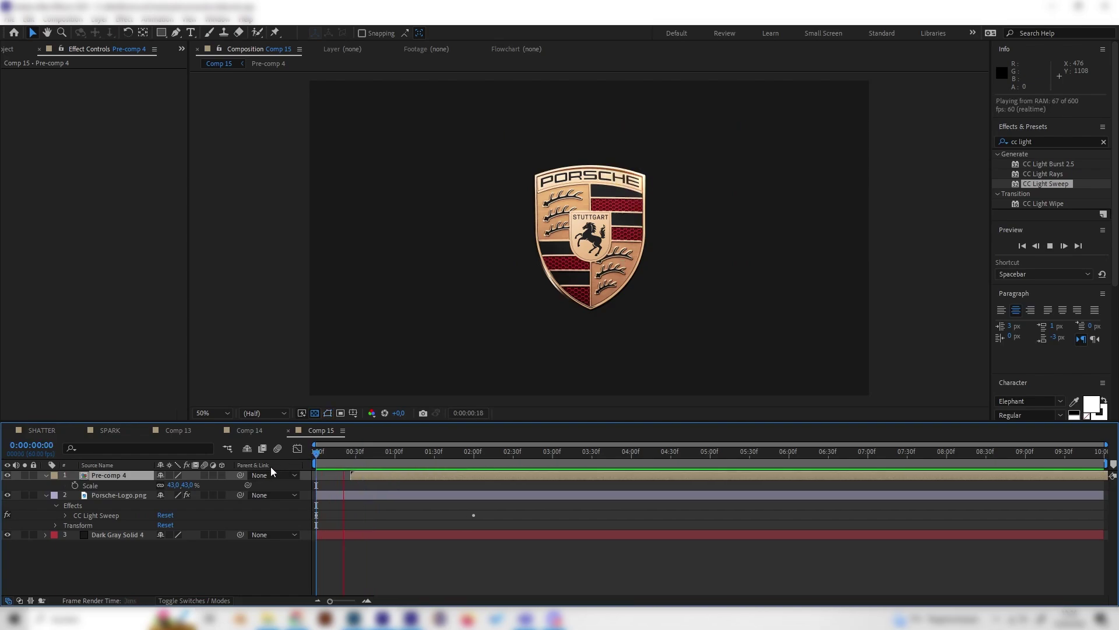
pyautogui.press('space')
# Nudge the star pre-comp slightly down and left, closer to the logo's upper right corner, and replay the animation.
pyautogui.click(433, 451)
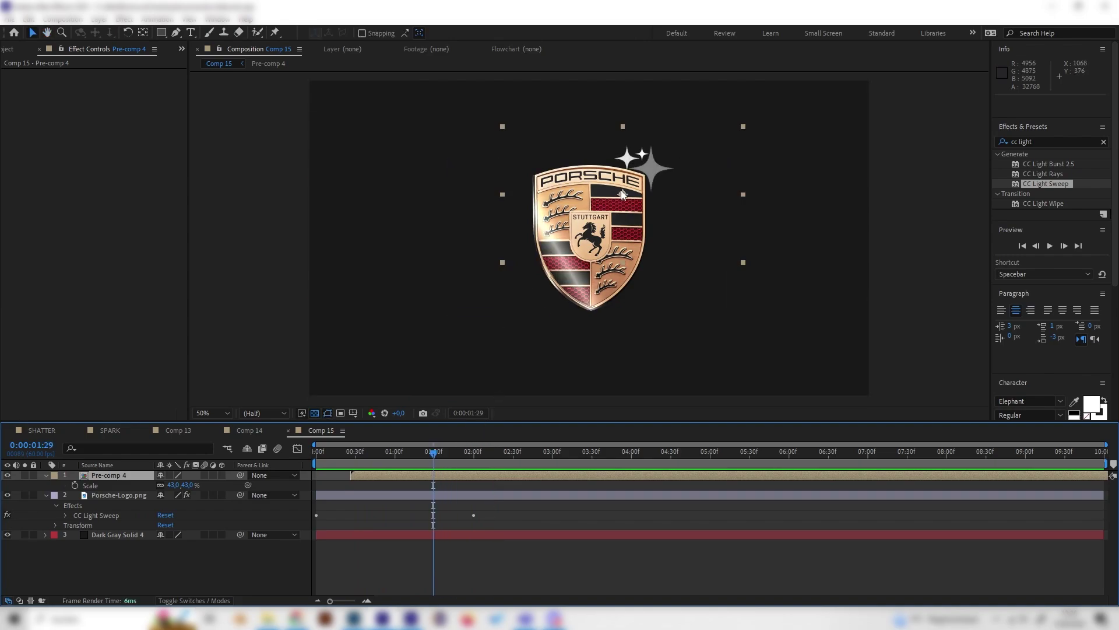
pyautogui.press('space')
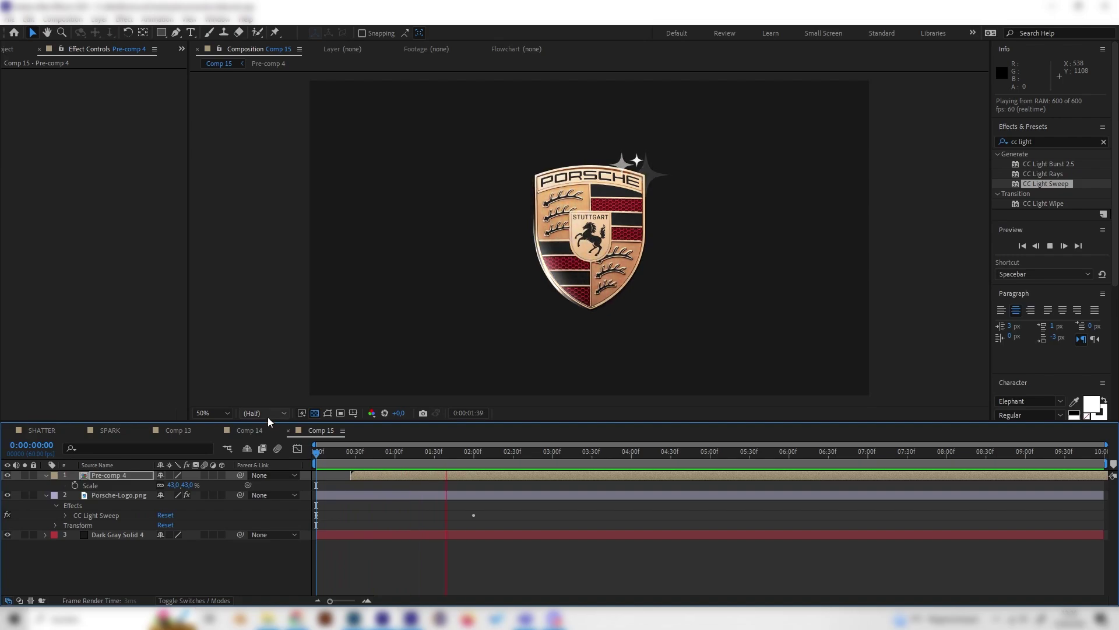
pyautogui.moveTo(354, 453); pyautogui.dragTo(338, 501)
# Play the finished Comp 14 for comparison, then return to Comp 15 and replay its logo and star animation.
pyautogui.click(260, 432)
pyautogui.press('space')
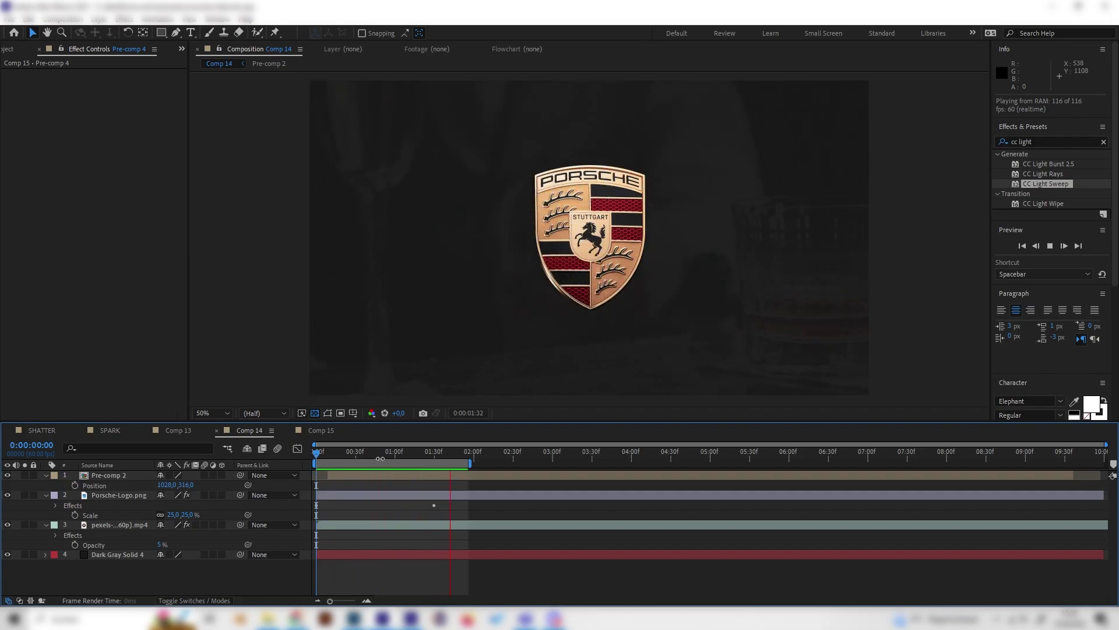
pyautogui.press('space')
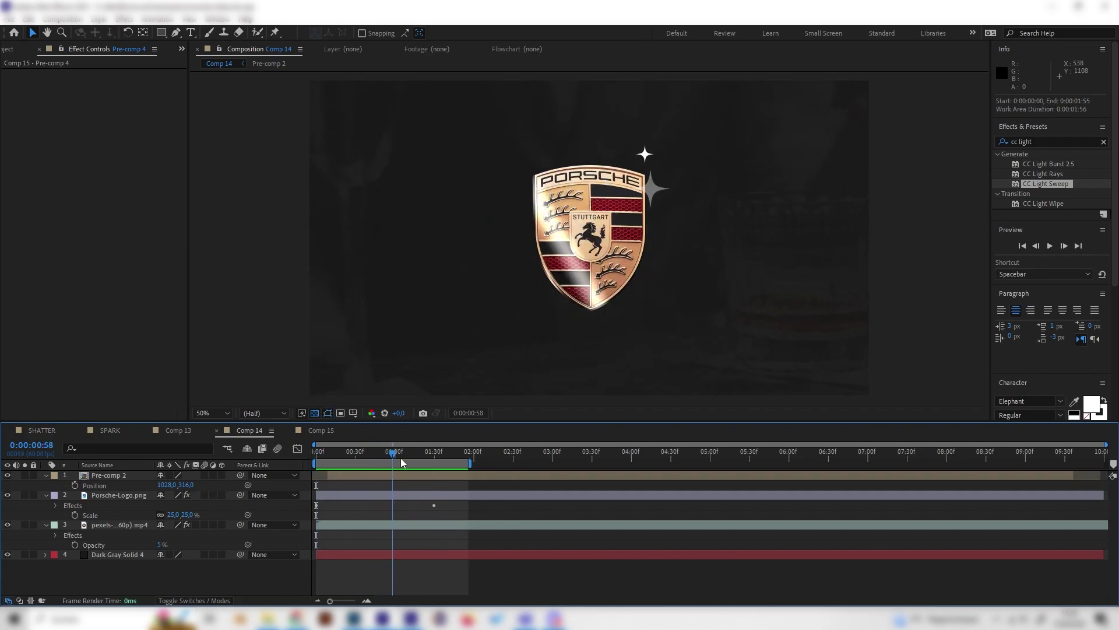
pyautogui.click(323, 431)
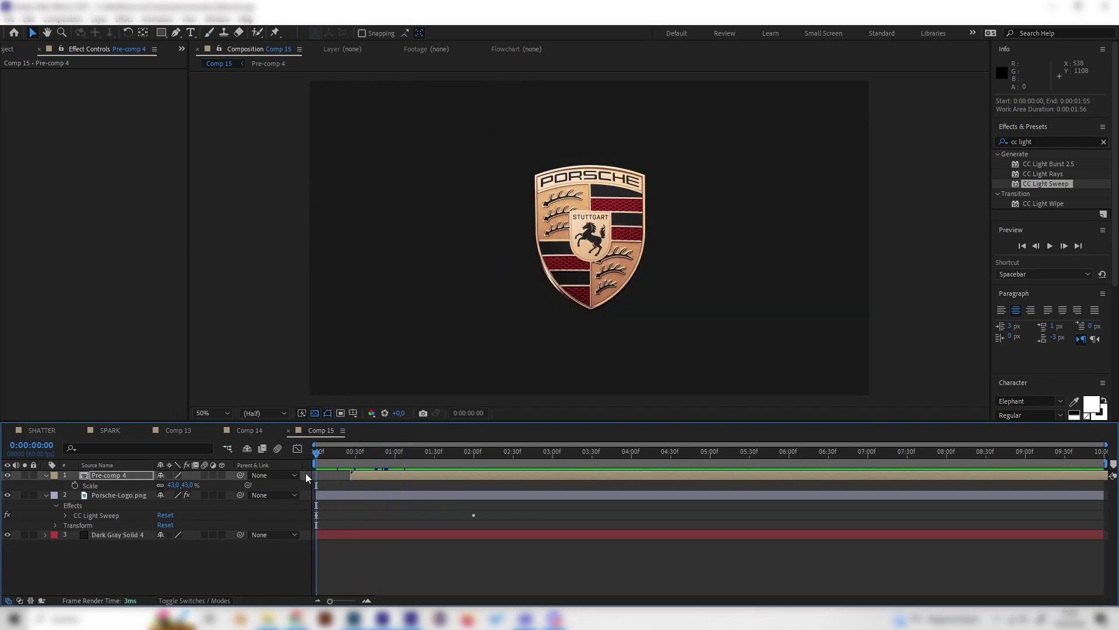
pyautogui.press('space')
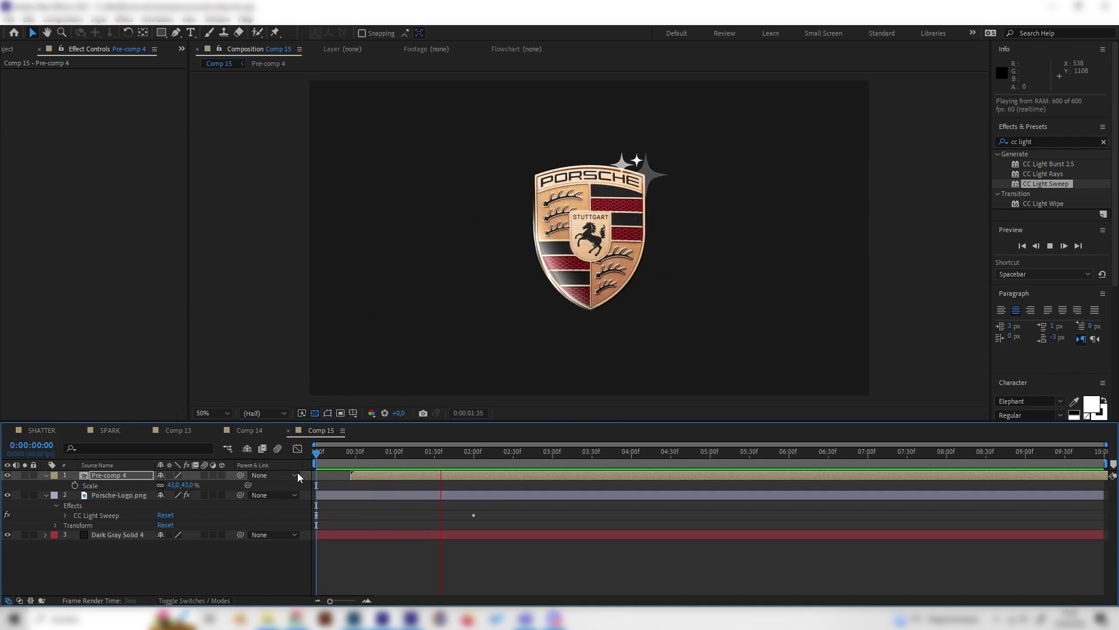